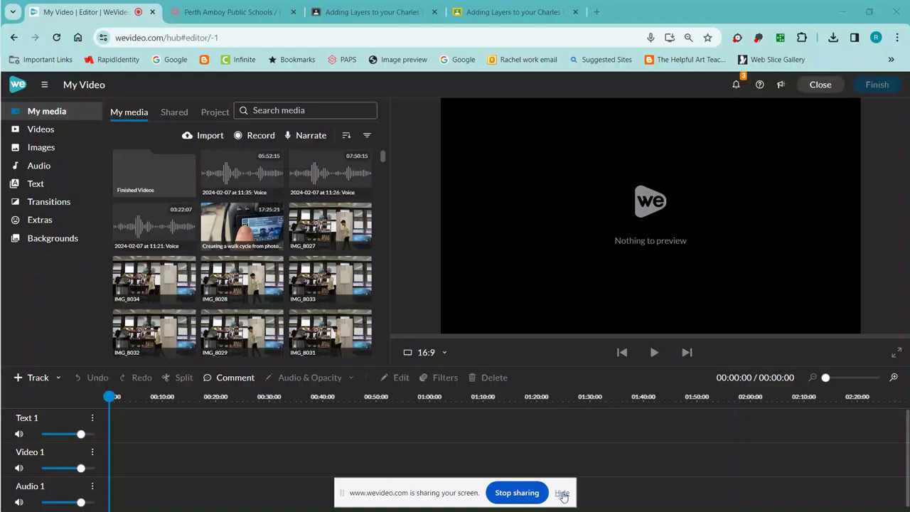
# Search the computer for Animate and launch Adobe Animate 2024.
pyautogui.moveTo(1, 277)
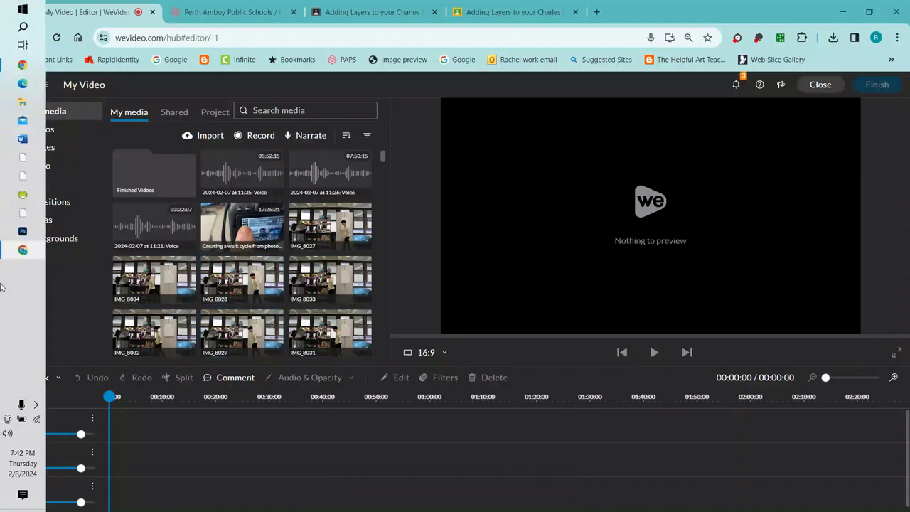
pyautogui.click(24, 28)
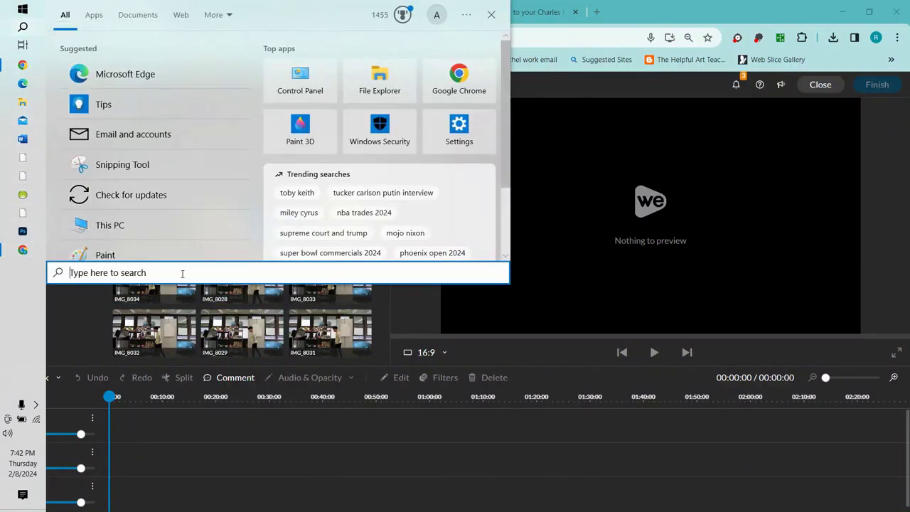
pyautogui.write('ani')
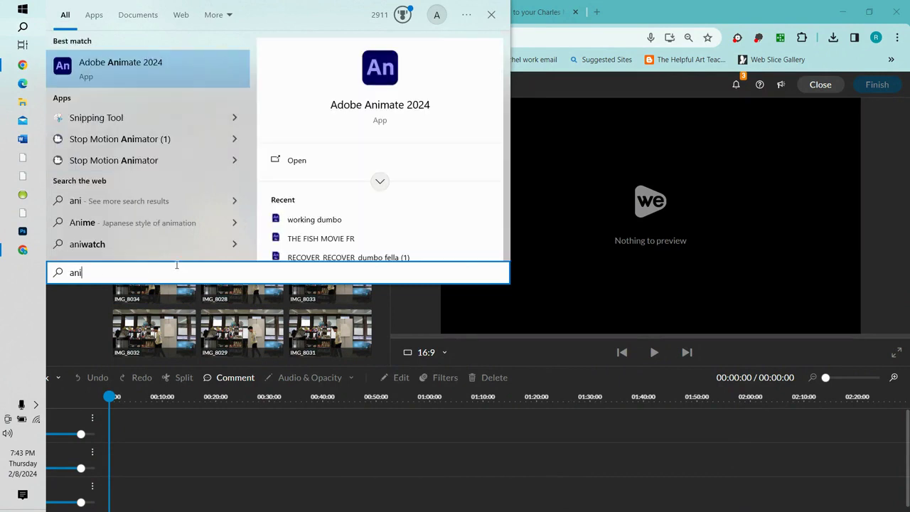
pyautogui.click(142, 67)
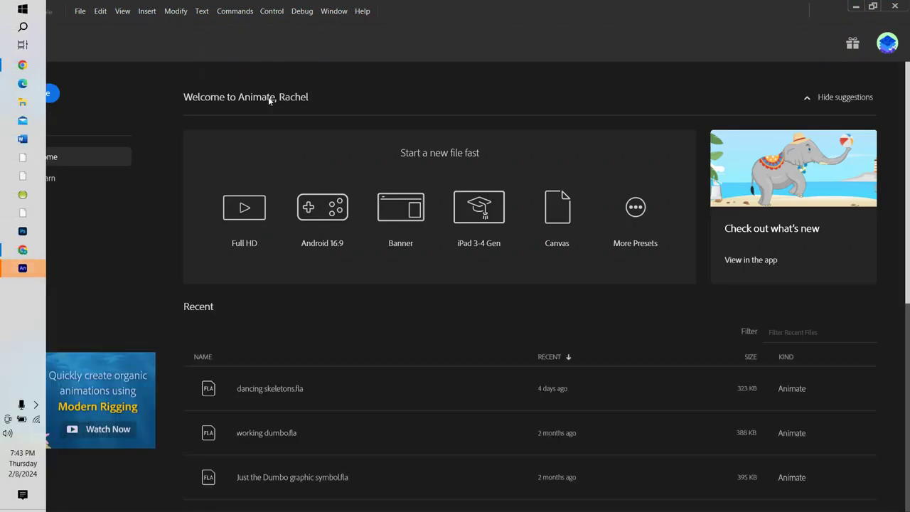
# Create a new Full HD 1920 x 1080 document with the HTML5 Canvas platform type and a frame rate of 12.
pyautogui.click(80, 11)
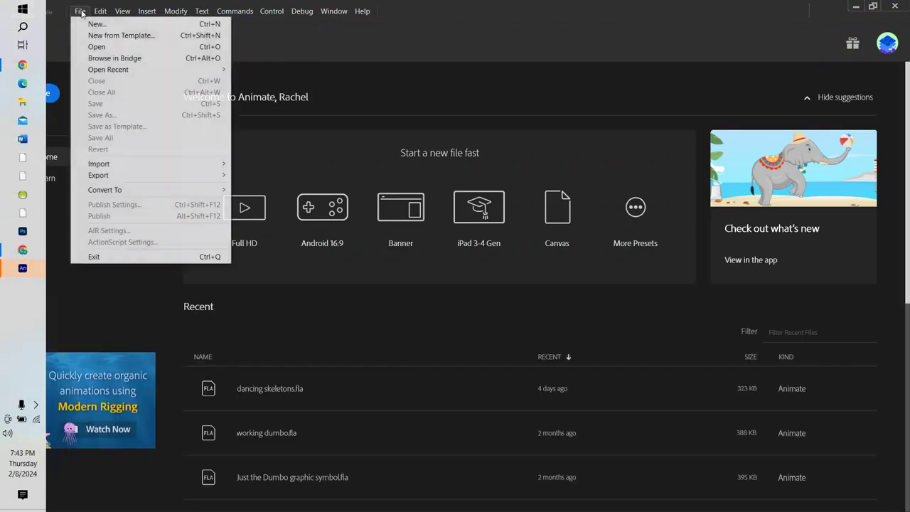
pyautogui.click(91, 24)
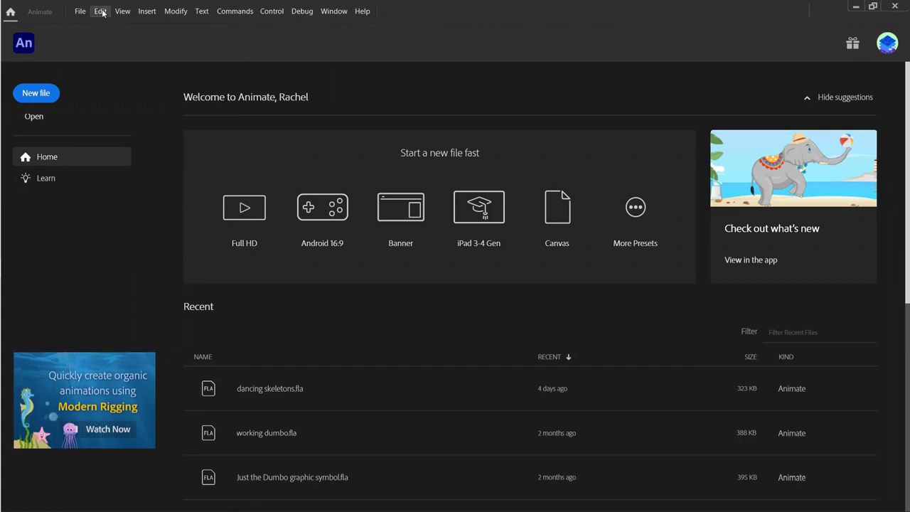
pyautogui.click(81, 13)
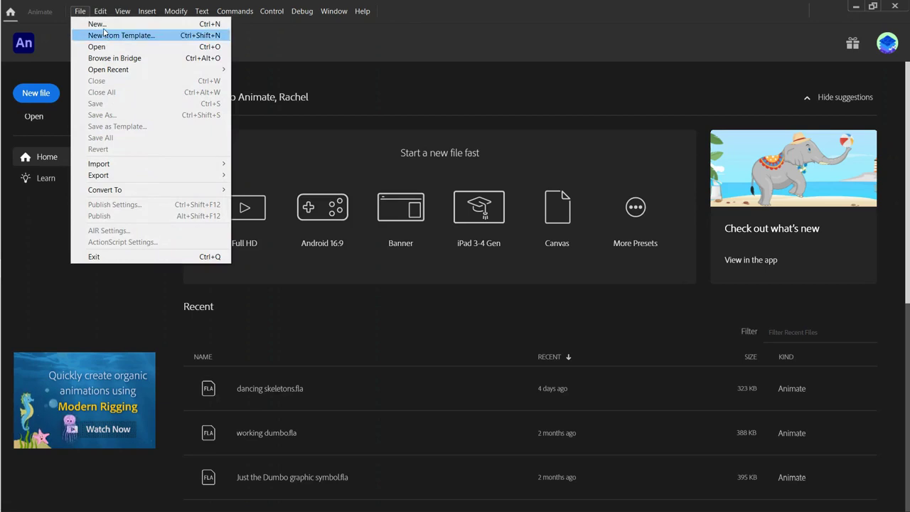
pyautogui.click(104, 27)
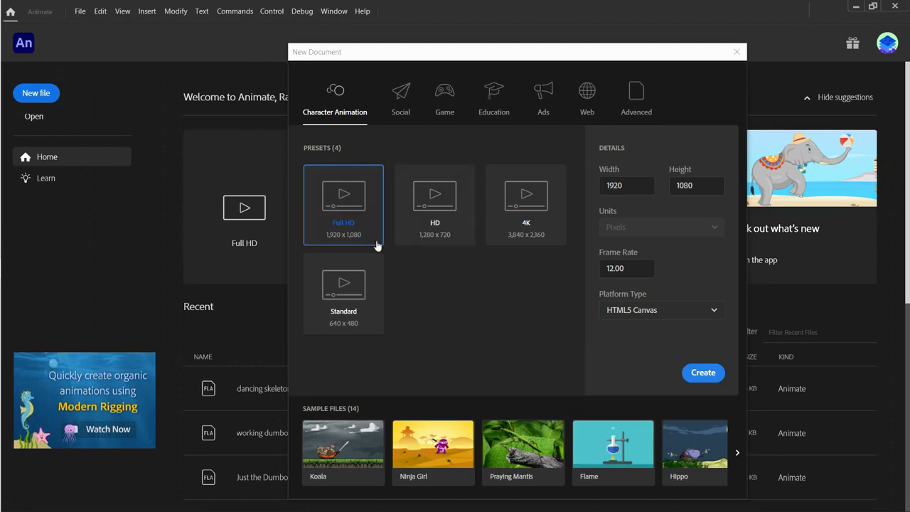
pyautogui.click(664, 310)
pyautogui.click(655, 335)
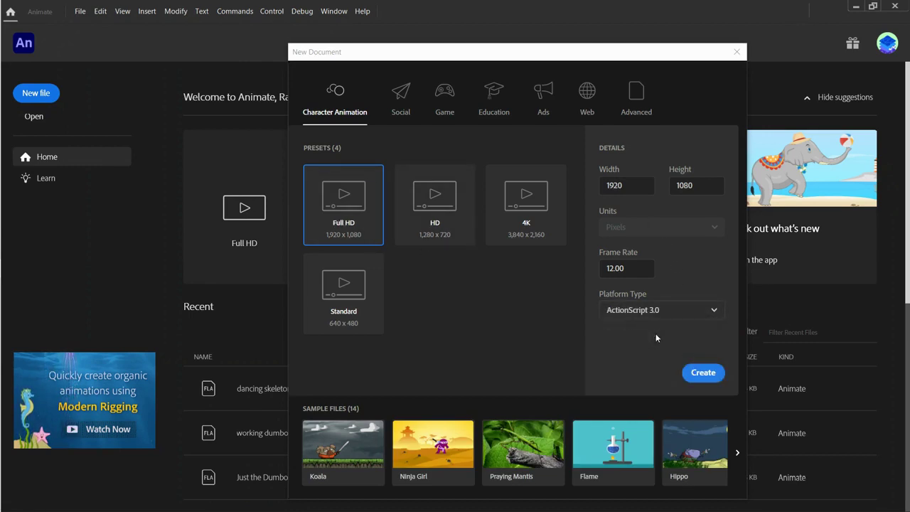
pyautogui.click(712, 310)
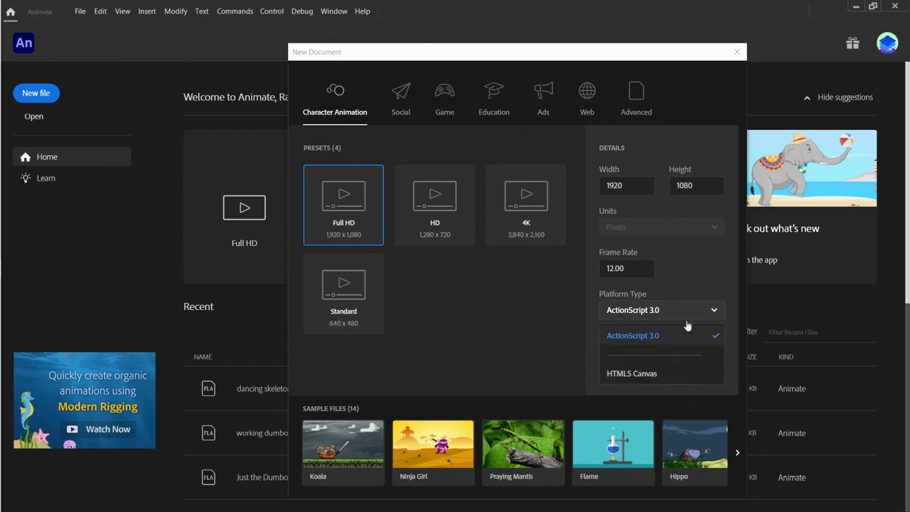
pyautogui.click(653, 374)
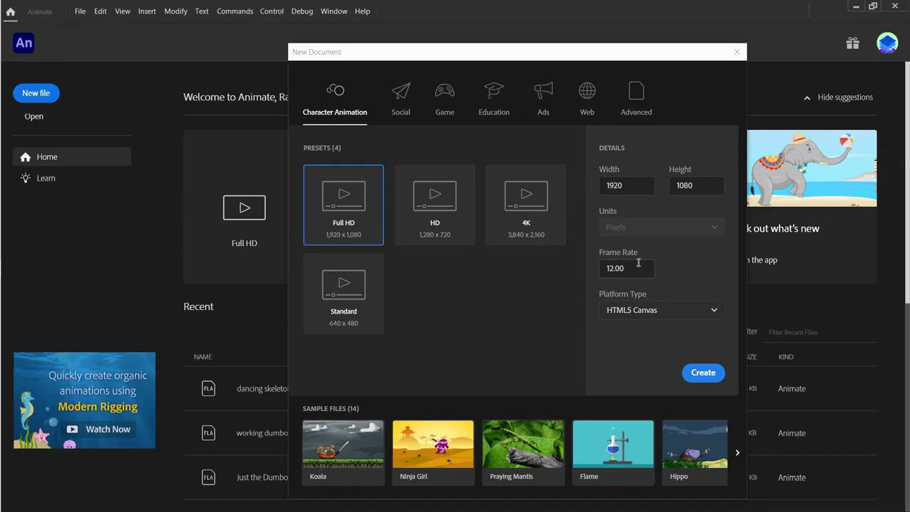
pyautogui.click(702, 373)
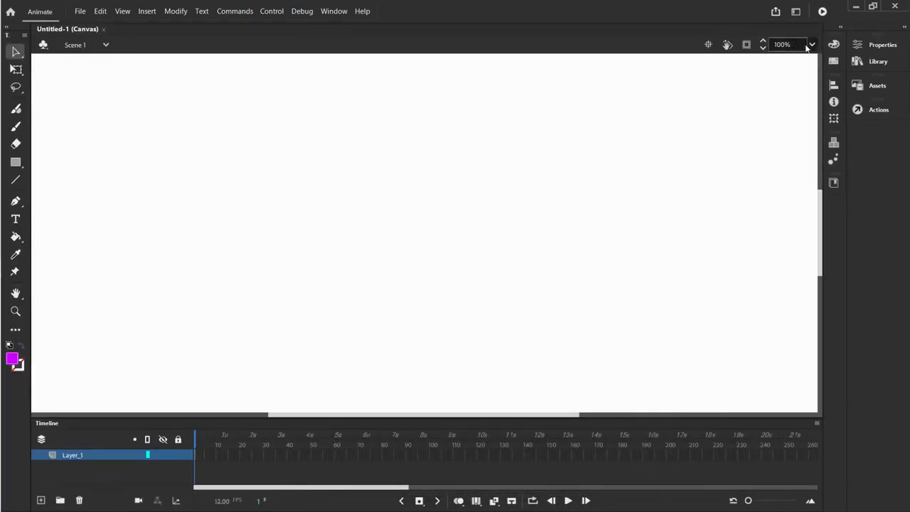
# Import the Scrolling Background Template PSD from Downloads to the stage as a flattened bitmap image, placed at its original position.
pyautogui.click(813, 44)
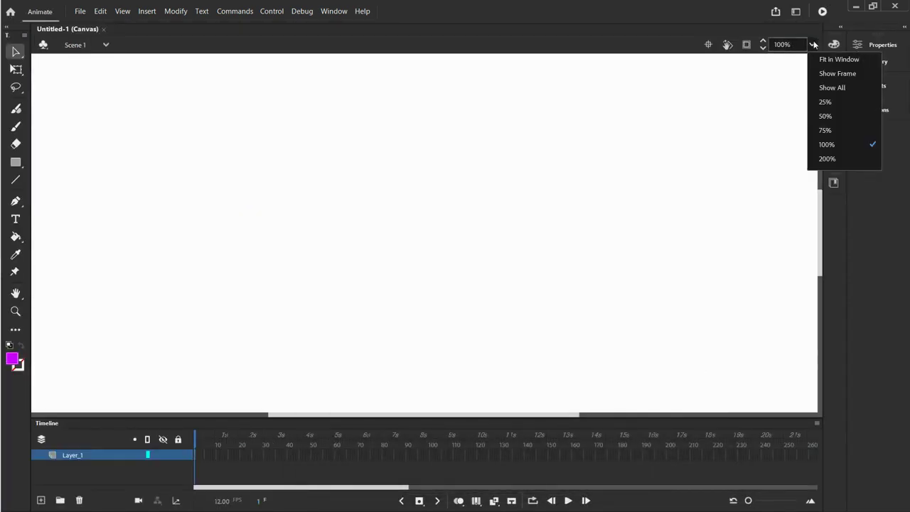
pyautogui.click(825, 102)
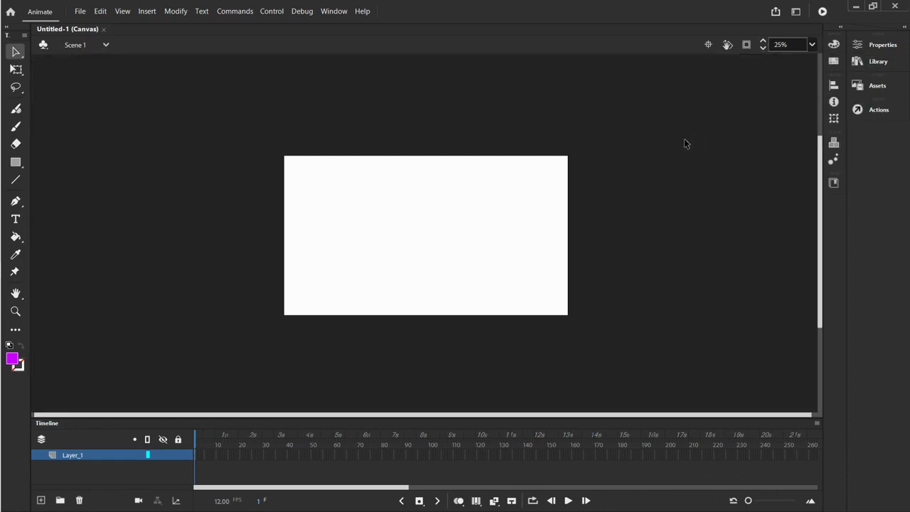
pyautogui.click(81, 12)
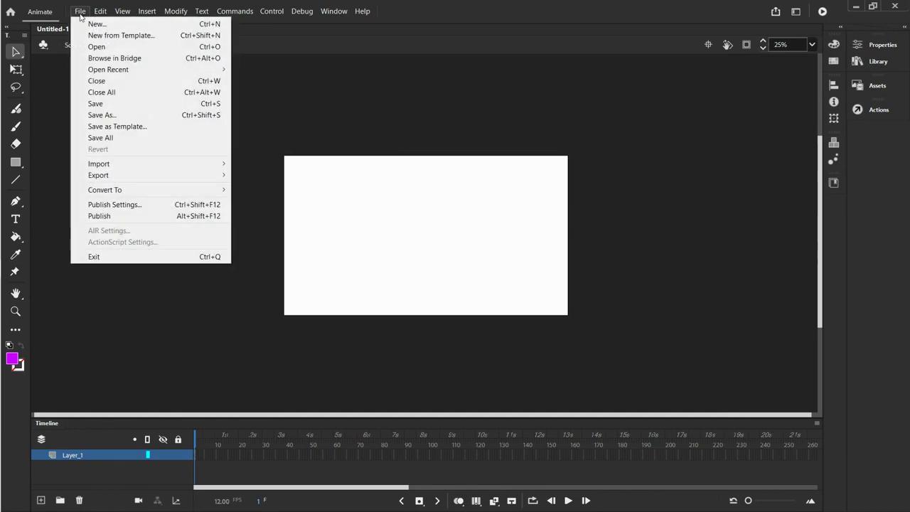
pyautogui.moveTo(161, 171)
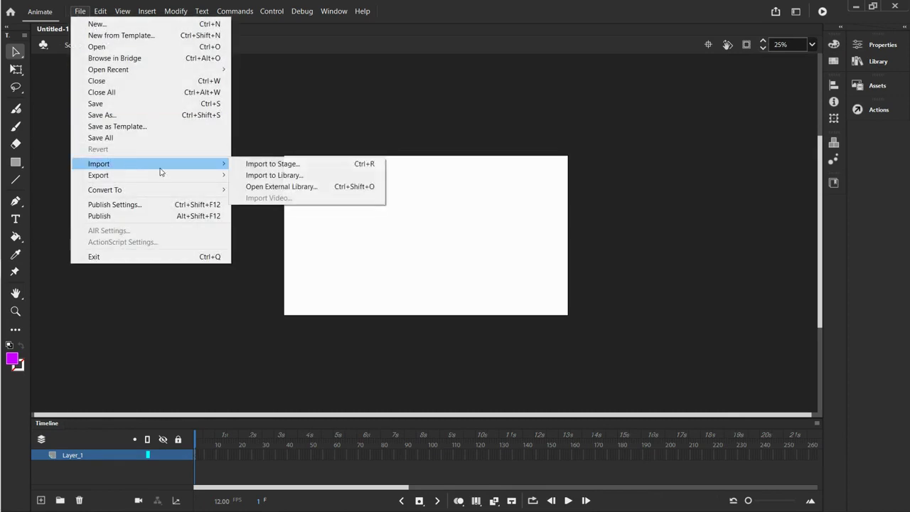
pyautogui.click(257, 164)
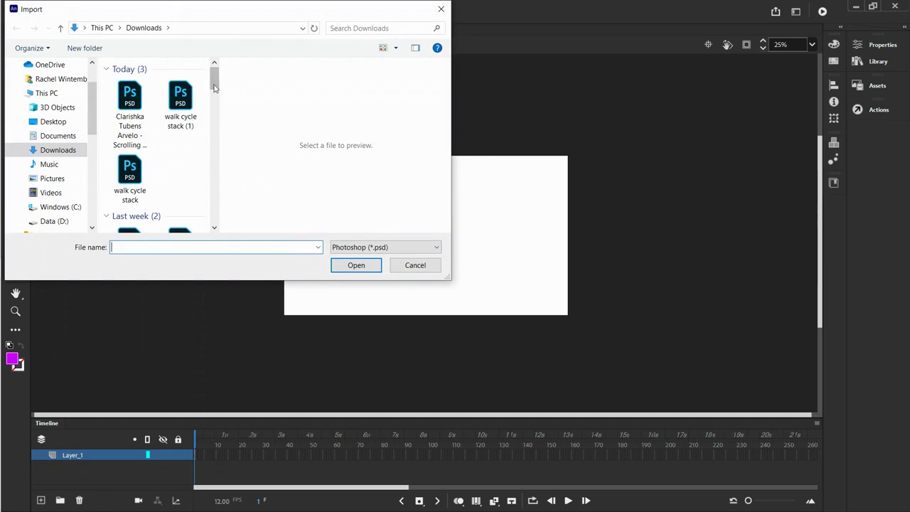
pyautogui.click(129, 101)
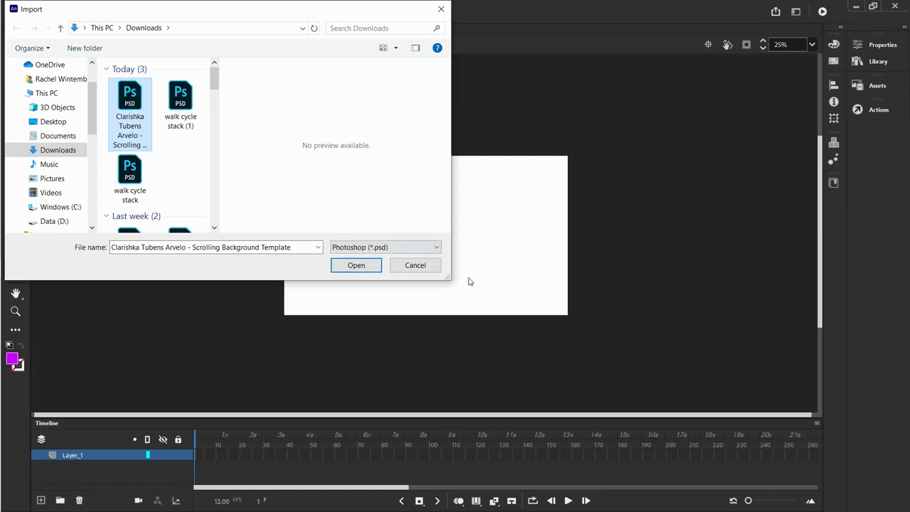
pyautogui.click(356, 265)
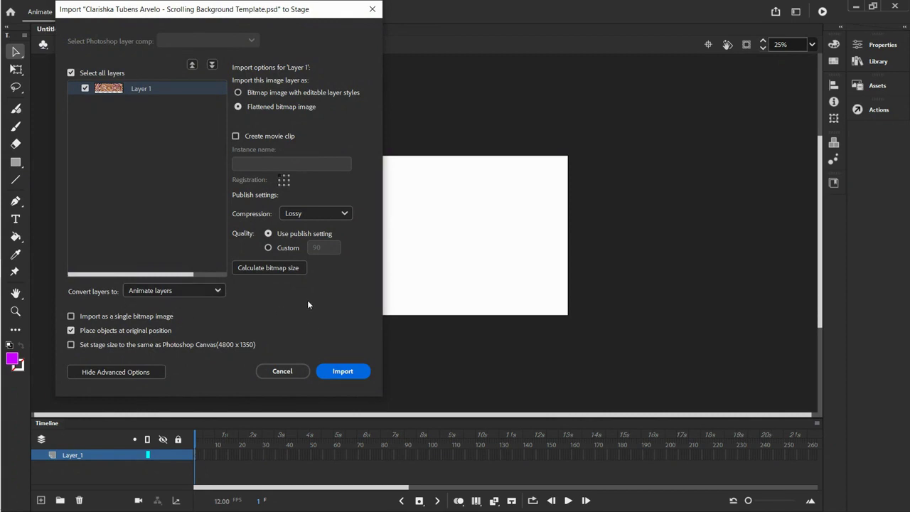
pyautogui.click(343, 371)
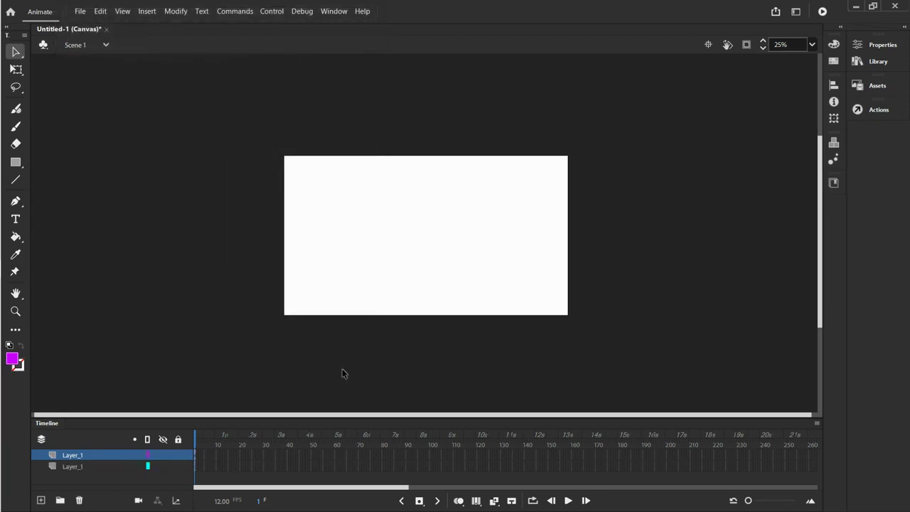
# Scale the brick-wall background down to the stage height with Free Transform and align its right edge with the stage's right edge.
pyautogui.moveTo(349, 229)
pyautogui.mouseDown()
pyautogui.moveTo(455, 223)
pyautogui.moveTo(366, 239)
pyautogui.moveTo(385, 235)
pyautogui.moveTo(99, 249)
pyautogui.moveTo(362, 239)
pyautogui.moveTo(348, 229)
pyautogui.mouseUp()
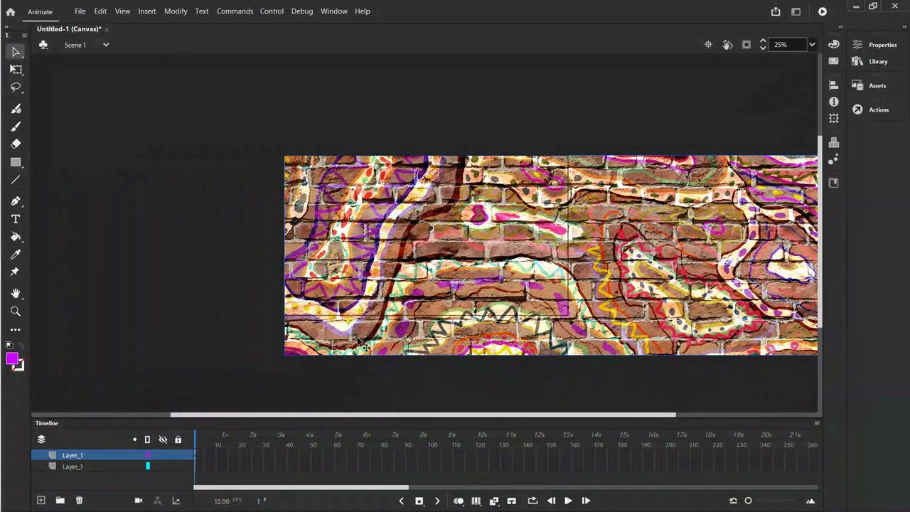
pyautogui.moveTo(368, 280)
pyautogui.mouseDown()
pyautogui.moveTo(378, 334)
pyautogui.moveTo(368, 284)
pyautogui.moveTo(163, 283)
pyautogui.moveTo(370, 282)
pyautogui.mouseUp()
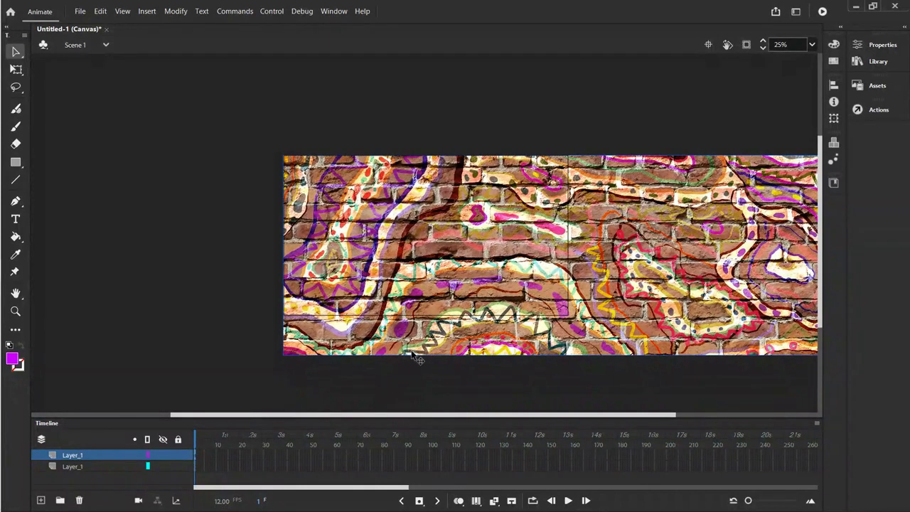
pyautogui.click(16, 69)
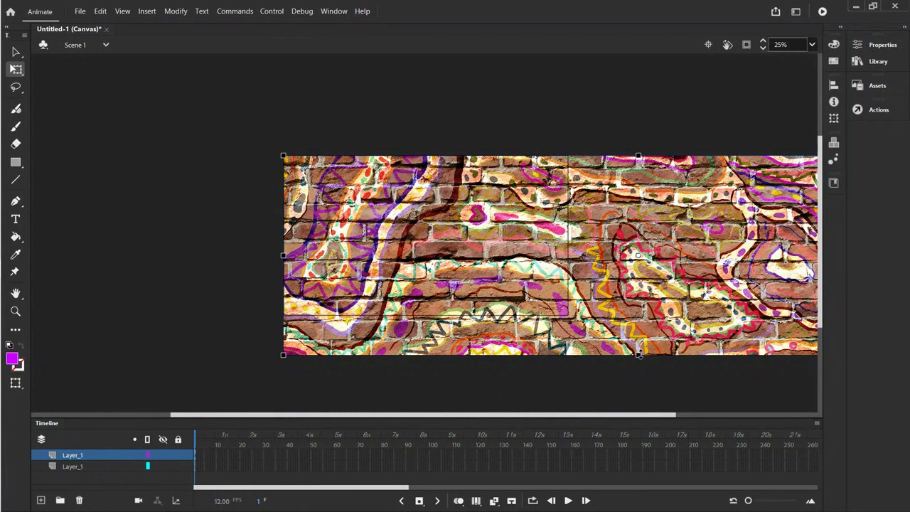
pyautogui.moveTo(639, 354); pyautogui.dragTo(636, 333)
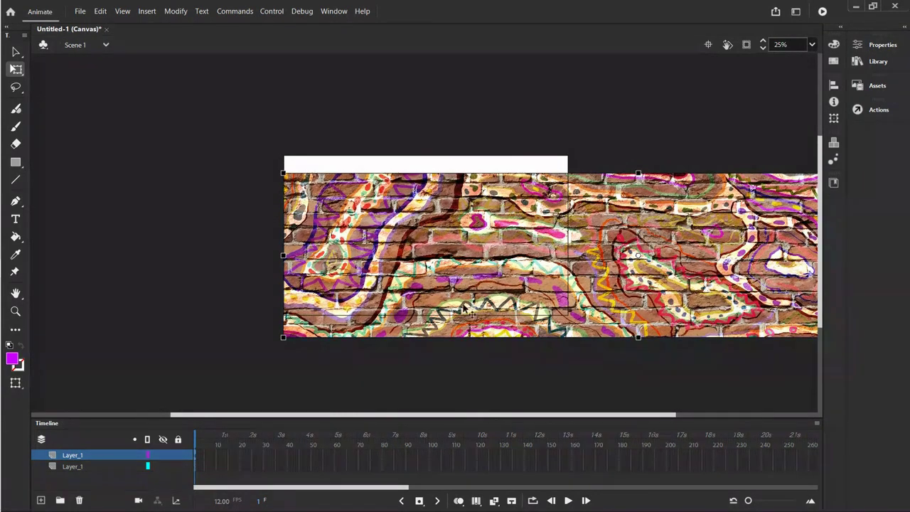
pyautogui.moveTo(440, 287); pyautogui.dragTo(457, 273)
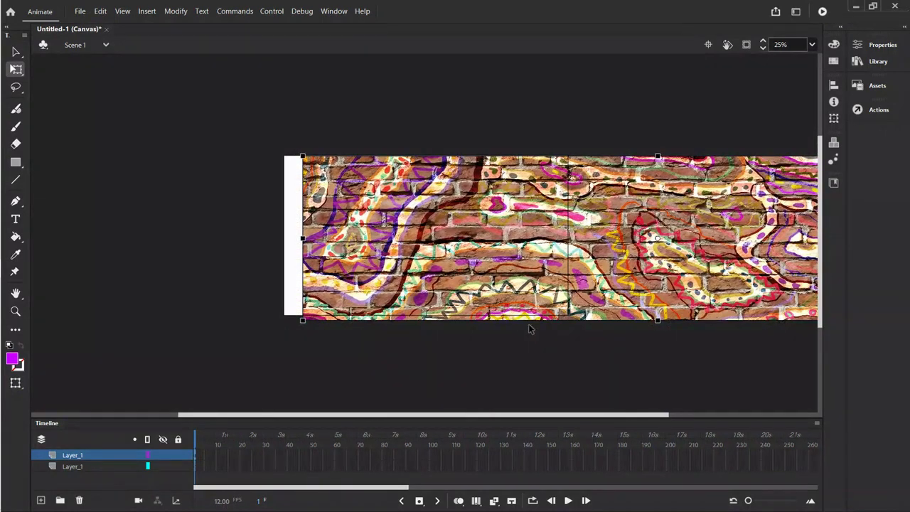
pyautogui.moveTo(658, 320); pyautogui.dragTo(658, 319)
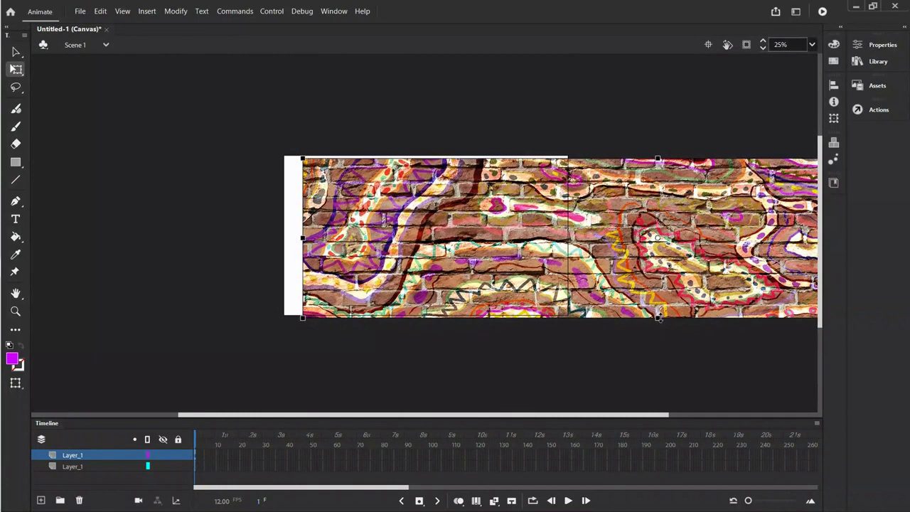
pyautogui.moveTo(339, 267); pyautogui.dragTo(326, 264)
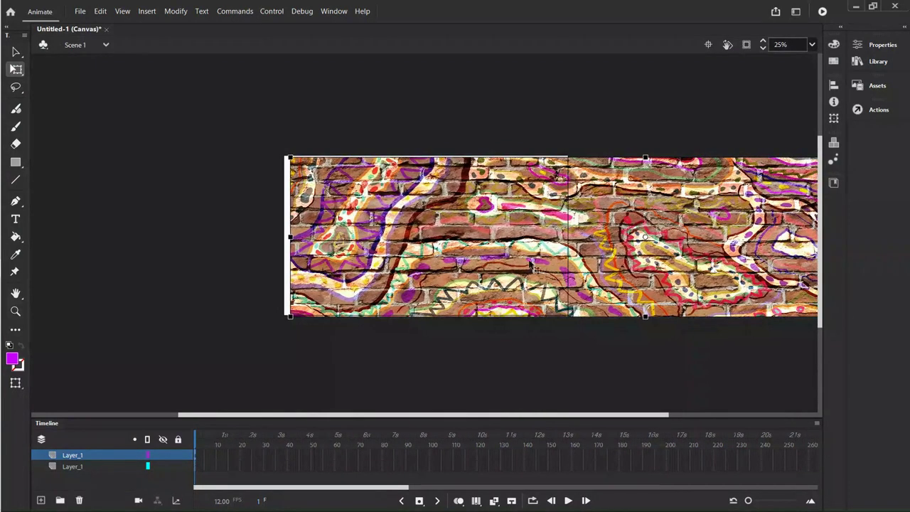
pyautogui.moveTo(675, 254); pyautogui.dragTo(506, 266)
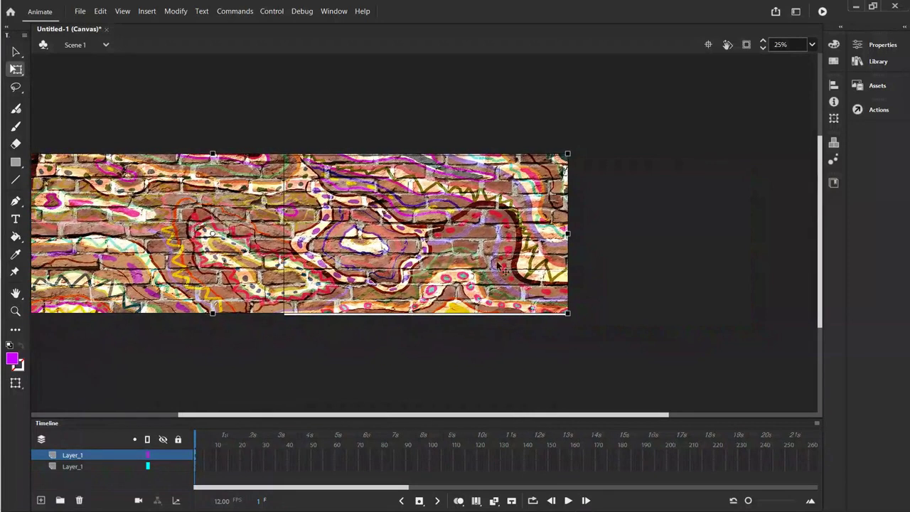
# Create a motion tween on the background, converting it to a symbol, and extend the tween span to frame 124.
pyautogui.rightClick(376, 216)
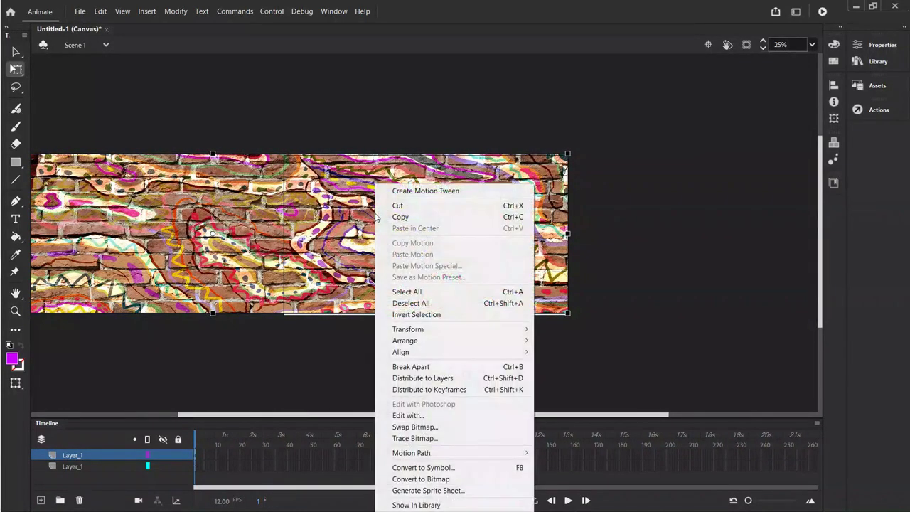
pyautogui.click(422, 191)
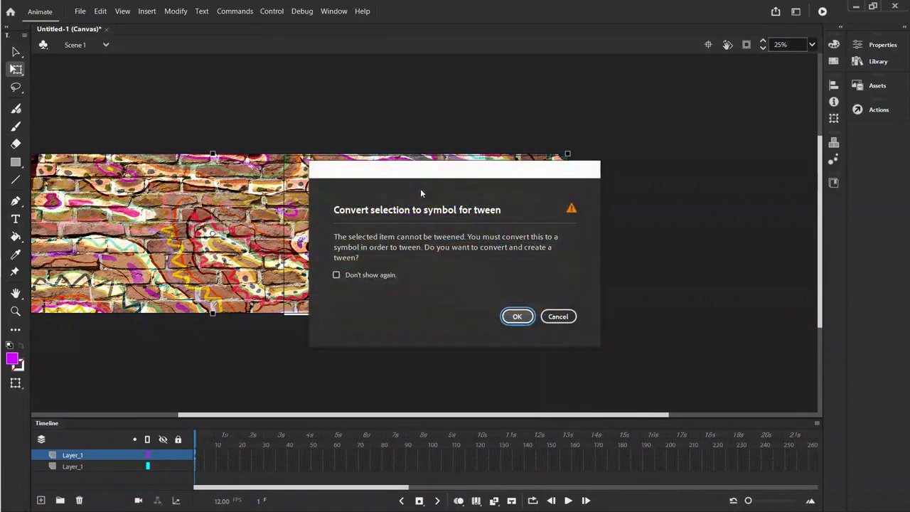
pyautogui.click(518, 317)
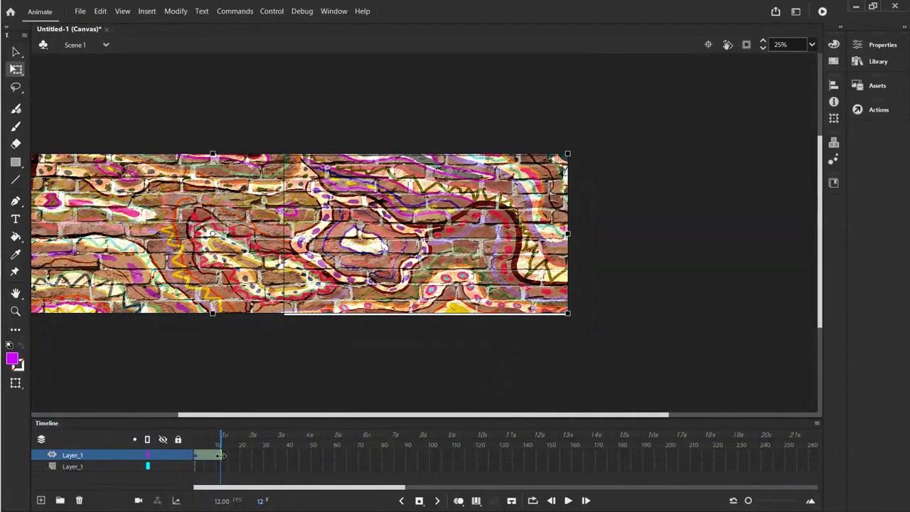
pyautogui.moveTo(220, 455); pyautogui.dragTo(485, 444)
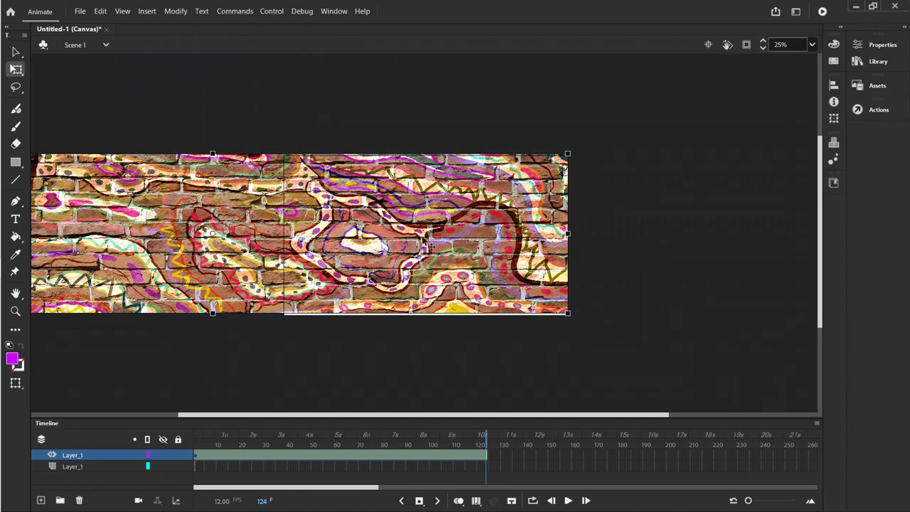
# Nudge the background down to cover the full stage height at frame 124 and again at frame 1.
pyautogui.moveTo(406, 246); pyautogui.dragTo(406, 250)
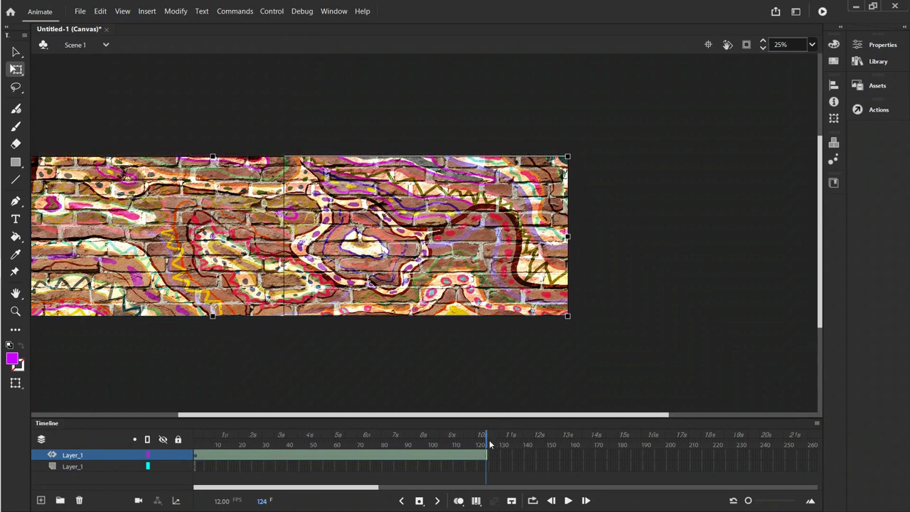
pyautogui.moveTo(489, 440); pyautogui.dragTo(195, 440)
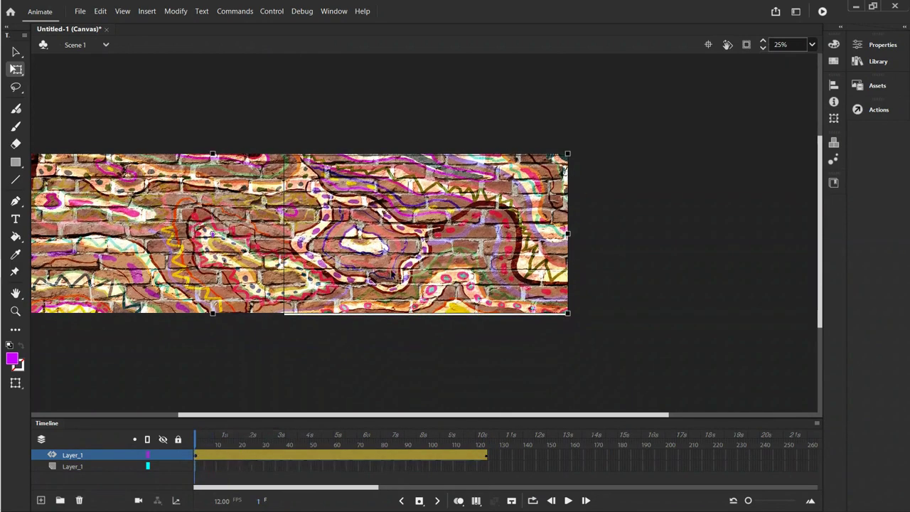
pyautogui.moveTo(404, 240); pyautogui.dragTo(408, 244)
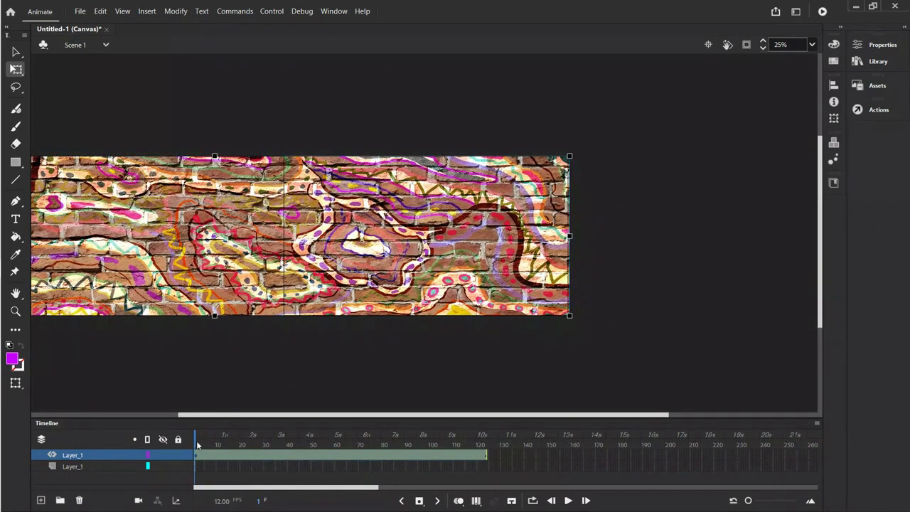
# Shift the background to the right across the stage at frame 124 and return the playhead to frame 1.
pyautogui.moveTo(197, 443); pyautogui.dragTo(487, 446)
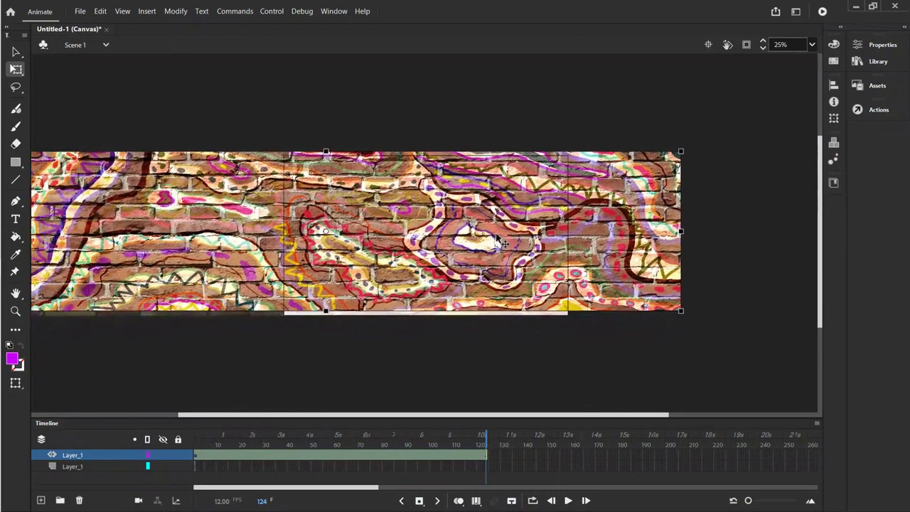
pyautogui.moveTo(400, 243); pyautogui.dragTo(553, 260)
pyautogui.moveTo(485, 441); pyautogui.dragTo(178, 453)
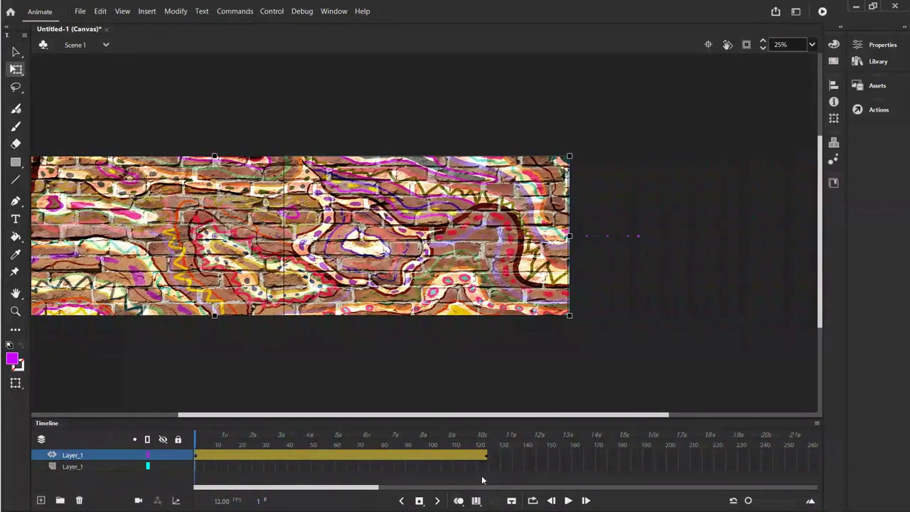
# Play the scrolling background from frame 1 to preview its motion, stop it and rewind to the start.
pyautogui.click(568, 501)
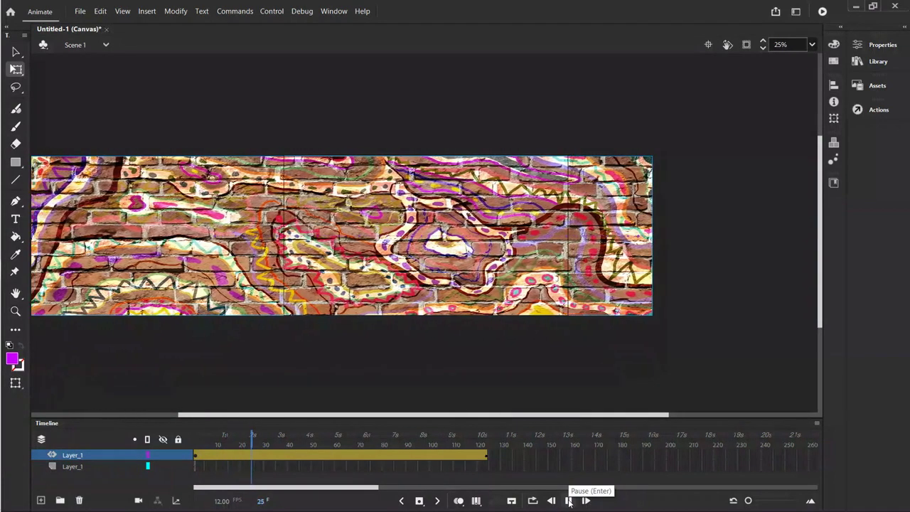
pyautogui.click(569, 501)
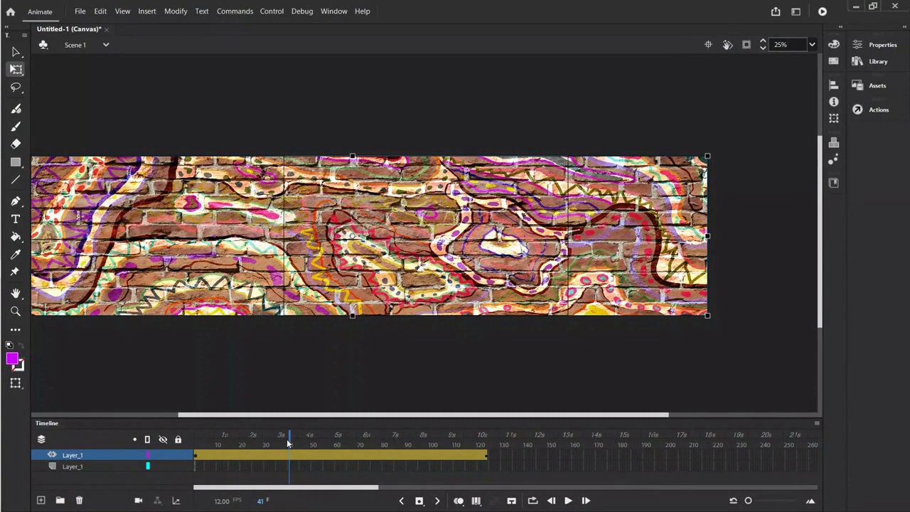
pyautogui.moveTo(289, 444); pyautogui.dragTo(197, 444)
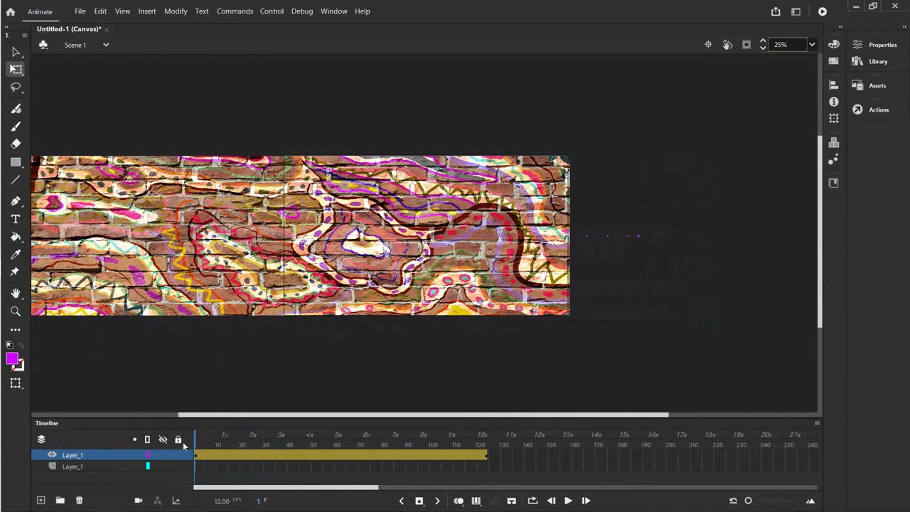
# Choose walk cycle stack (1).psd from Downloads for import into the library.
pyautogui.click(81, 12)
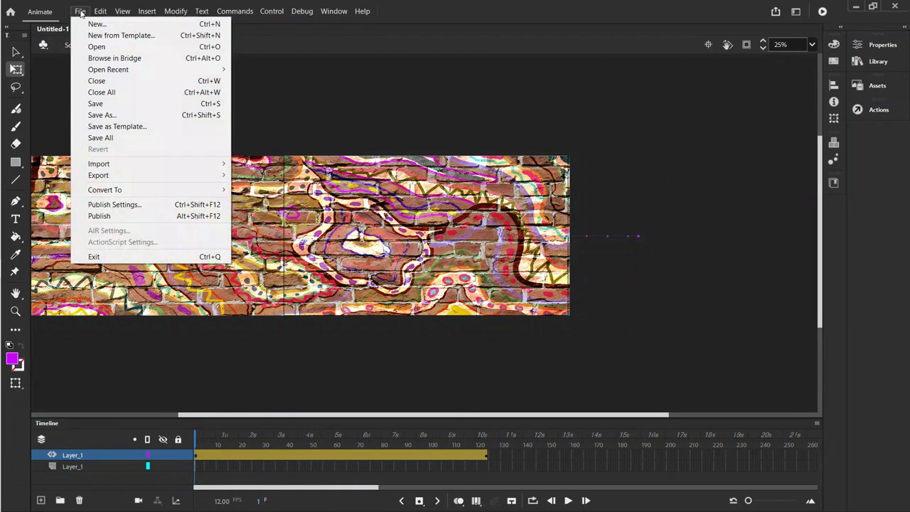
pyautogui.moveTo(106, 167)
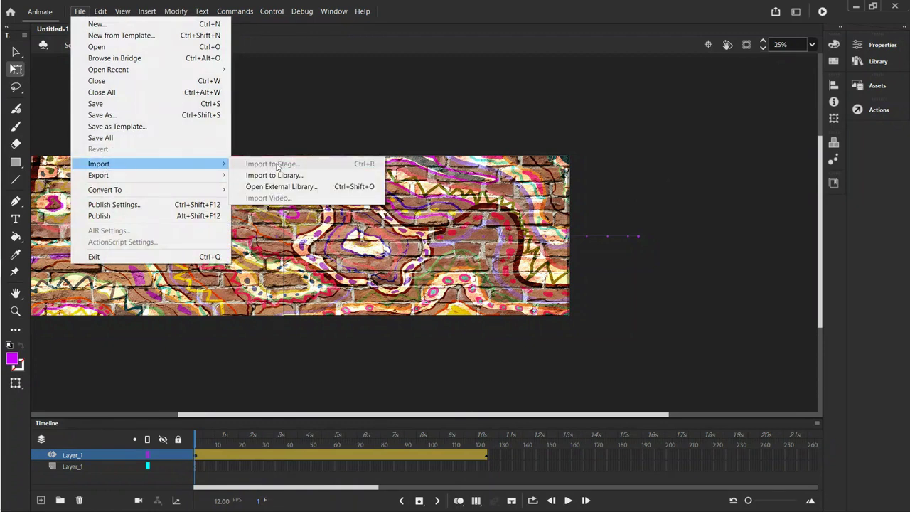
pyautogui.click(299, 176)
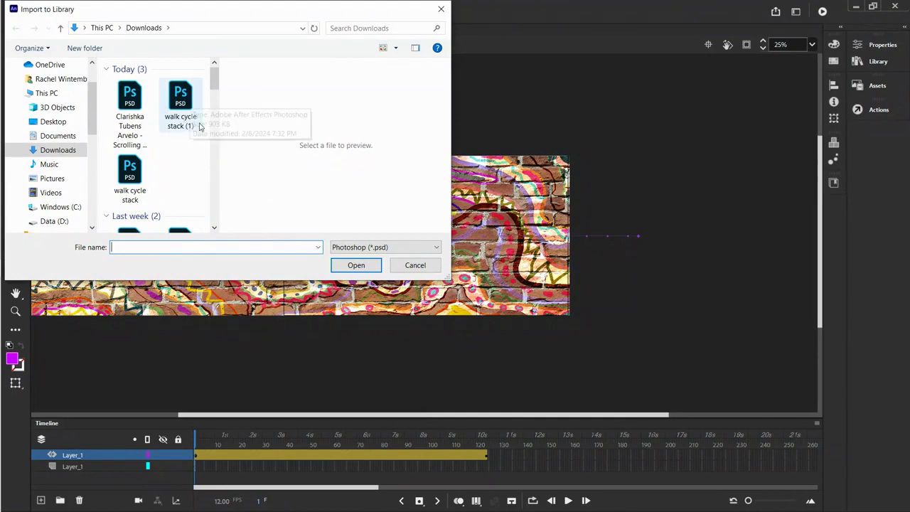
pyautogui.click(182, 103)
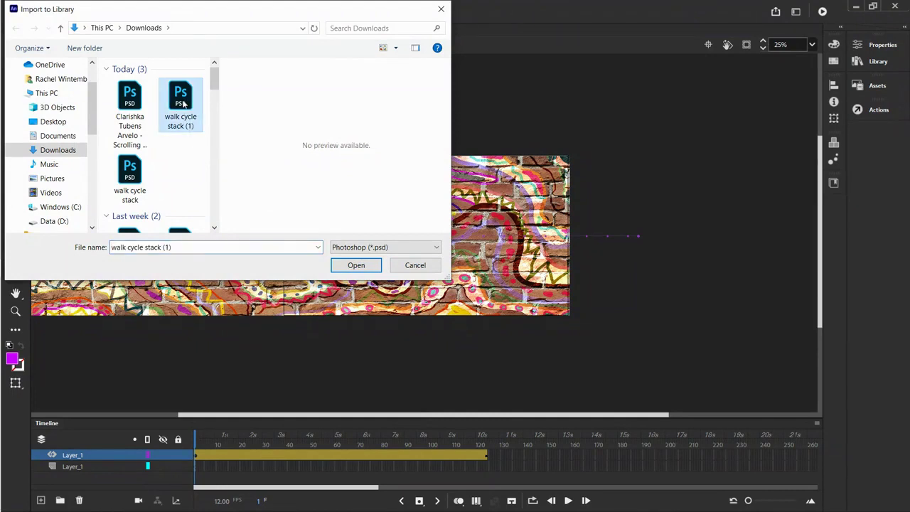
pyautogui.click(356, 265)
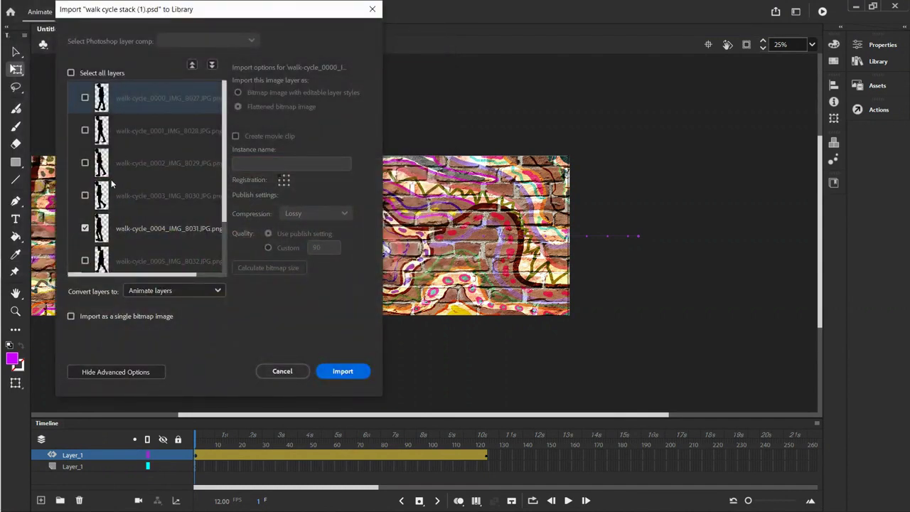
# Import all layers of the walk cycle PSD into the library, with the layers converted to keyframes.
pyautogui.scroll(-2, 126, 218)
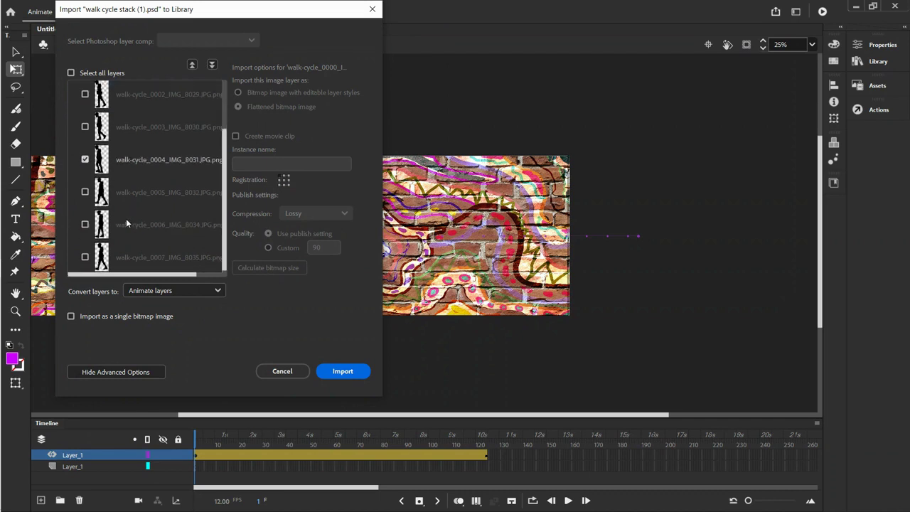
pyautogui.scroll(2, 124, 217)
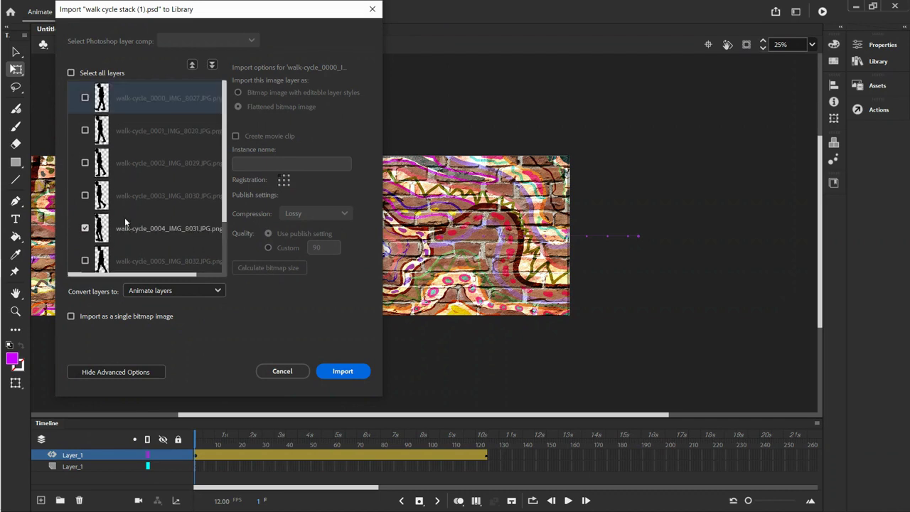
pyautogui.click(71, 73)
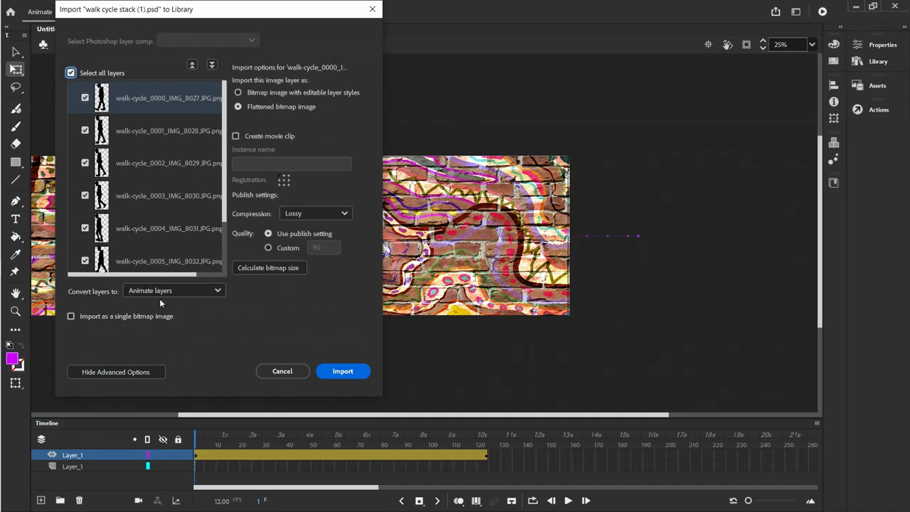
pyautogui.click(218, 291)
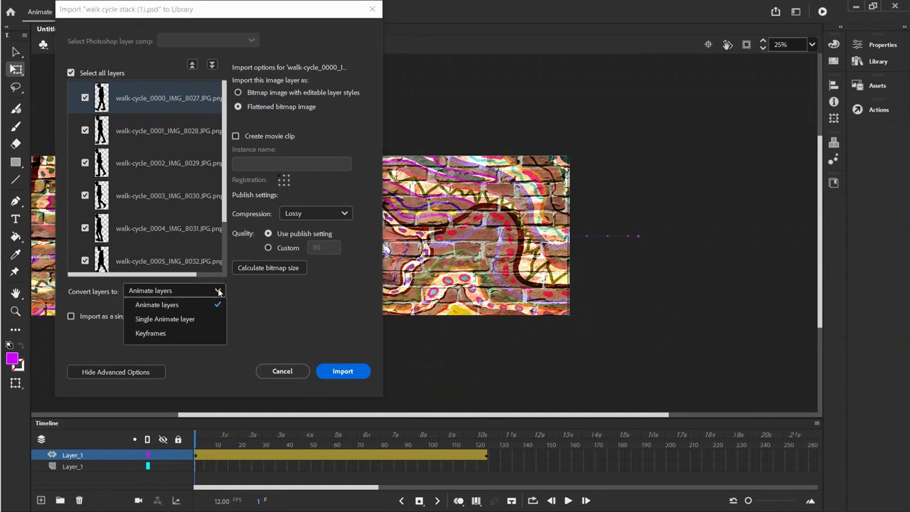
pyautogui.click(165, 334)
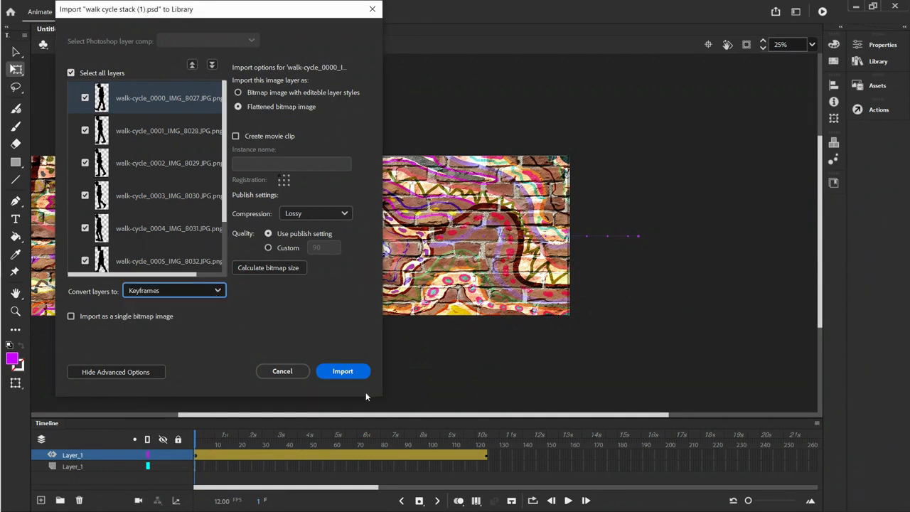
pyautogui.click(351, 370)
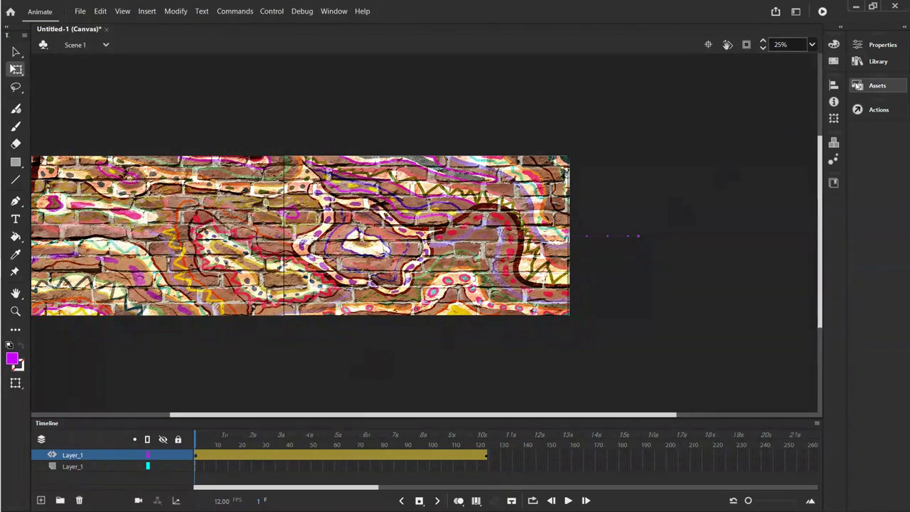
# Check the imported walk-cycle bitmaps inside the library's walk cycle stack (1).psd Asset folder.
pyautogui.click(875, 62)
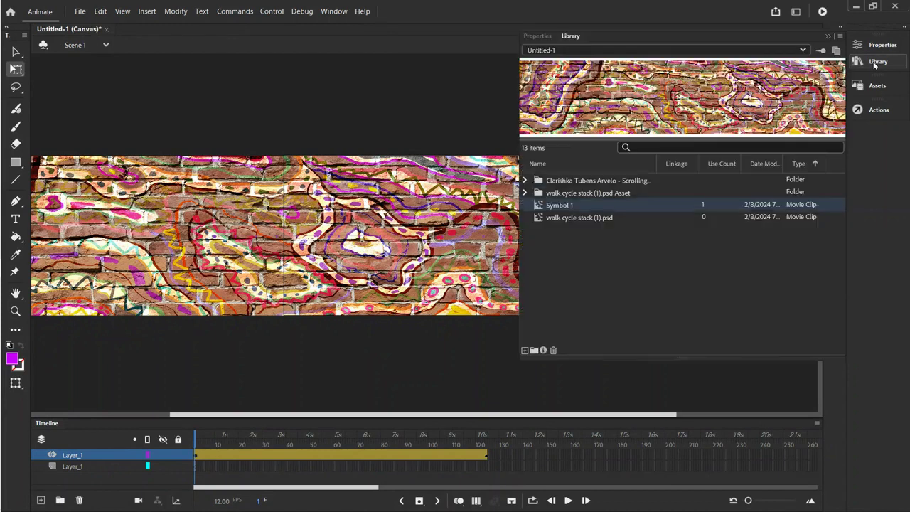
pyautogui.click(526, 191)
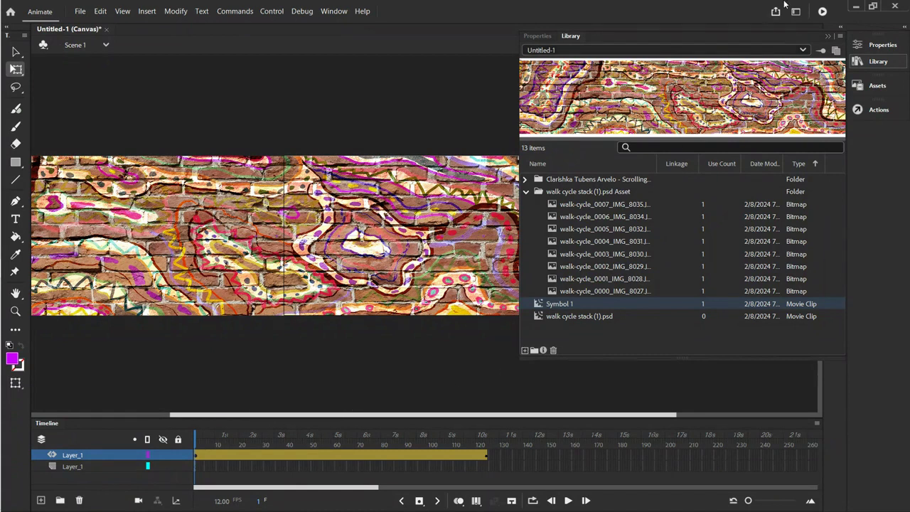
pyautogui.click(827, 36)
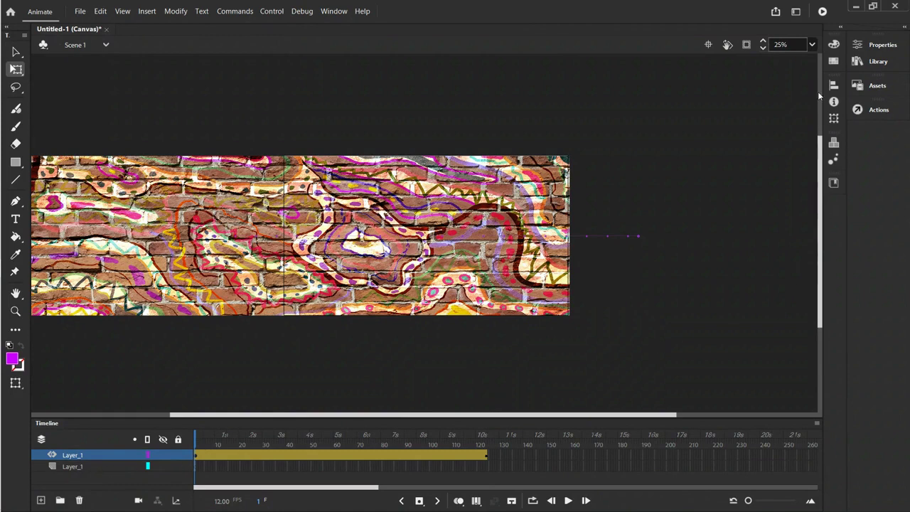
# Add a new empty layer above the tweened background layer.
pyautogui.doubleClick(499, 14)
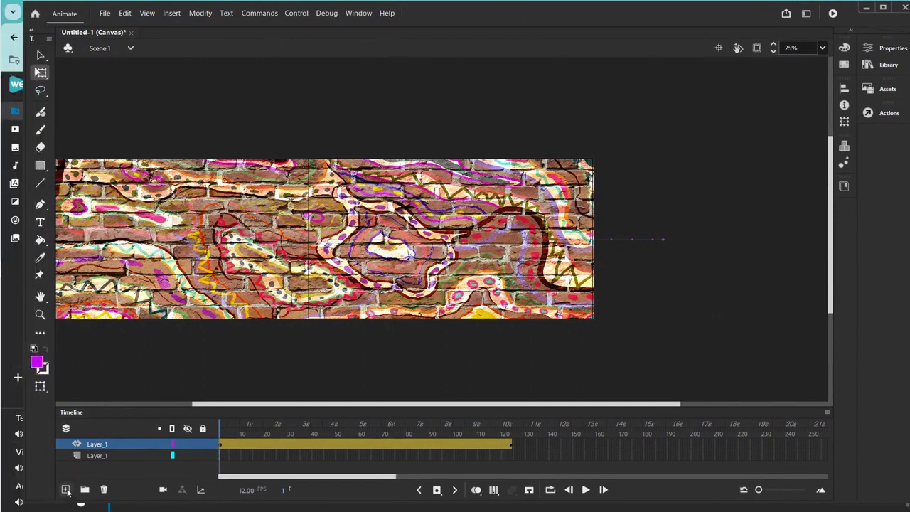
pyautogui.click(65, 489)
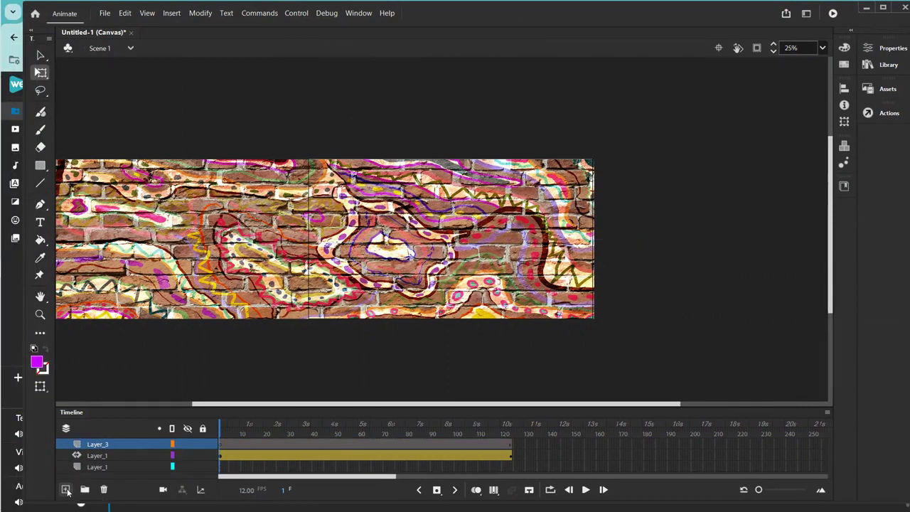
pyautogui.hotkey('ctrl', 's')
# Create a new symbol named walk with the Graphic type.
pyautogui.click(177, 14)
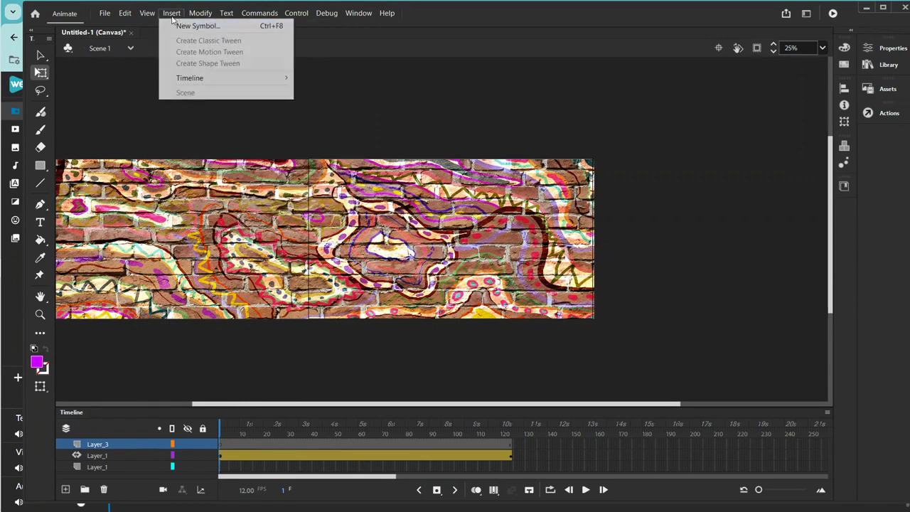
pyautogui.click(186, 27)
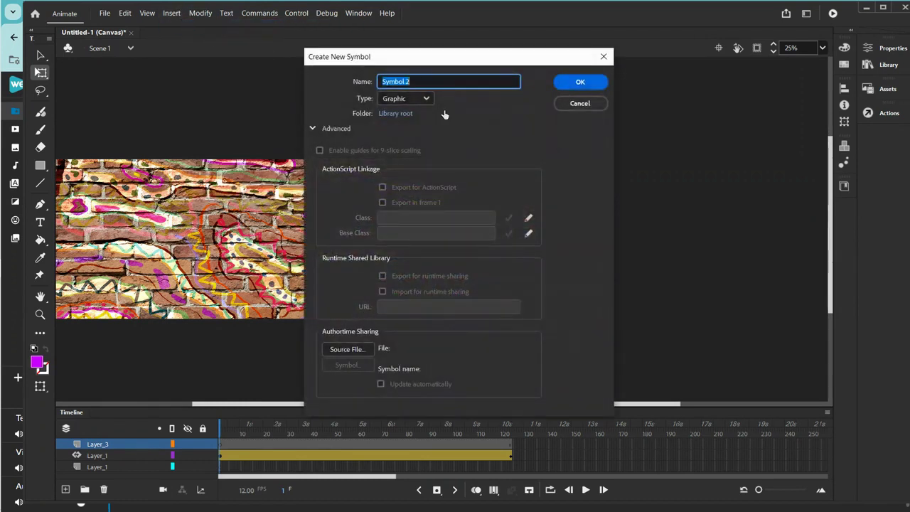
pyautogui.click(425, 98)
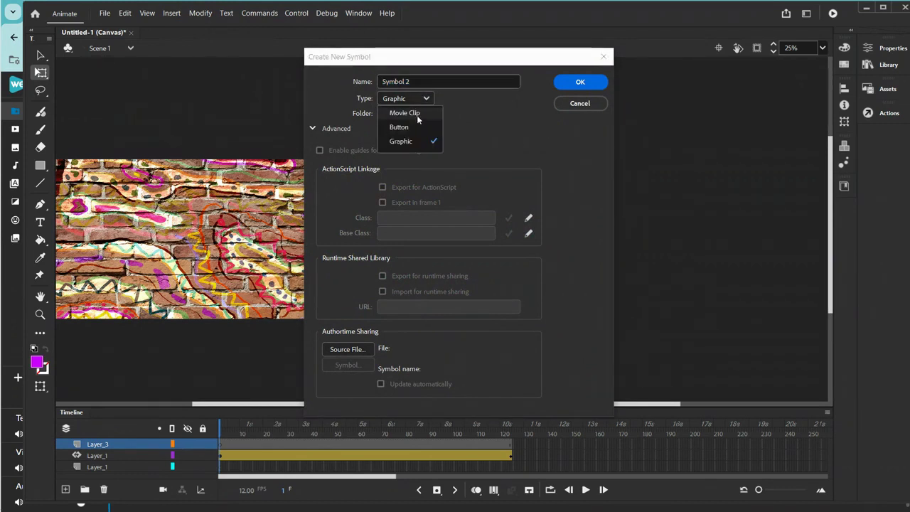
pyautogui.click(418, 115)
pyautogui.click(427, 99)
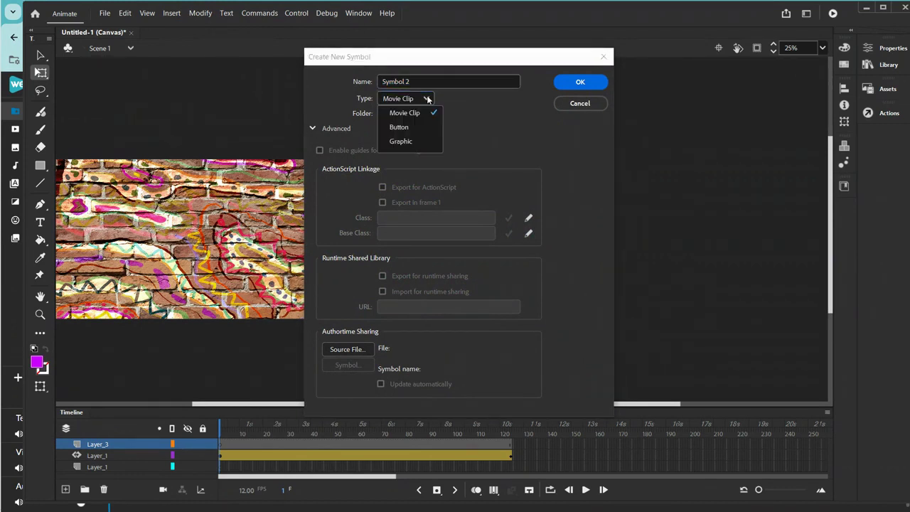
pyautogui.click(415, 139)
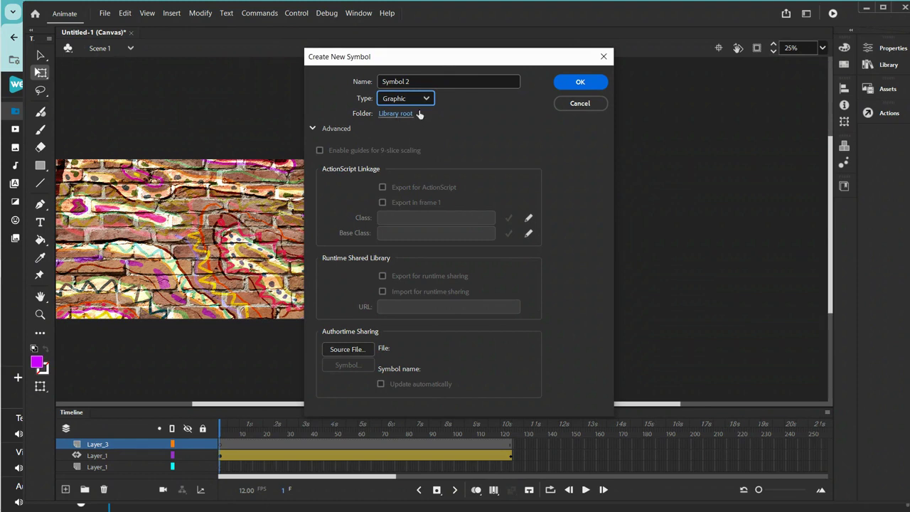
pyautogui.moveTo(419, 80); pyautogui.dragTo(376, 82)
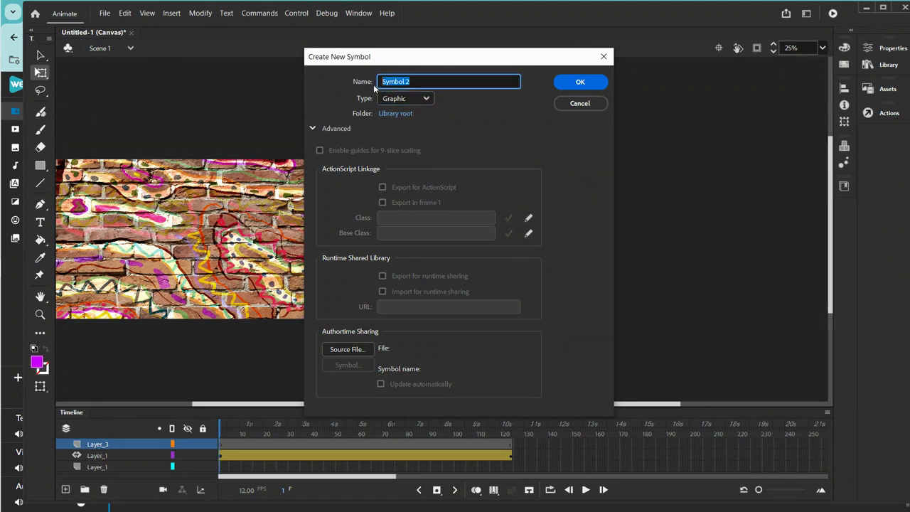
pyautogui.write('w')
pyautogui.click(576, 83)
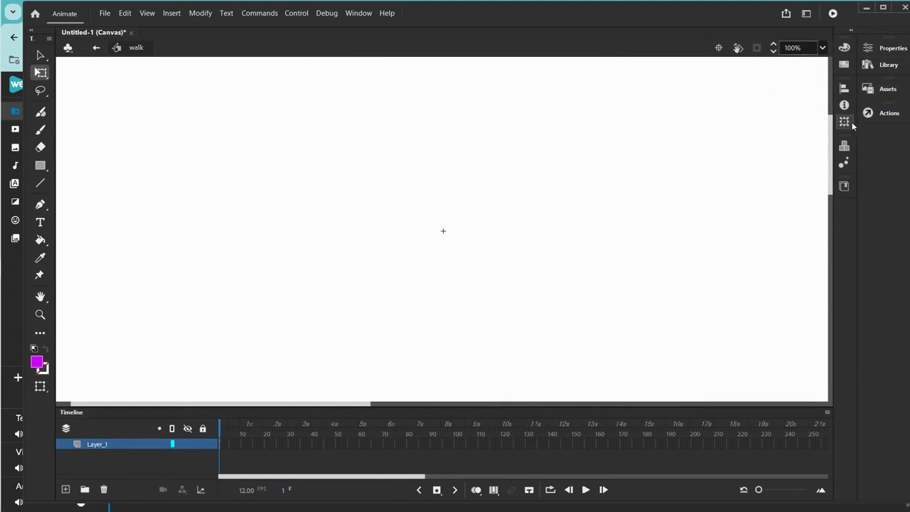
# Place the walk-cycle_0000 bitmap from the library inside the walk symbol and move it down until the figure's head is in view.
pyautogui.click(880, 65)
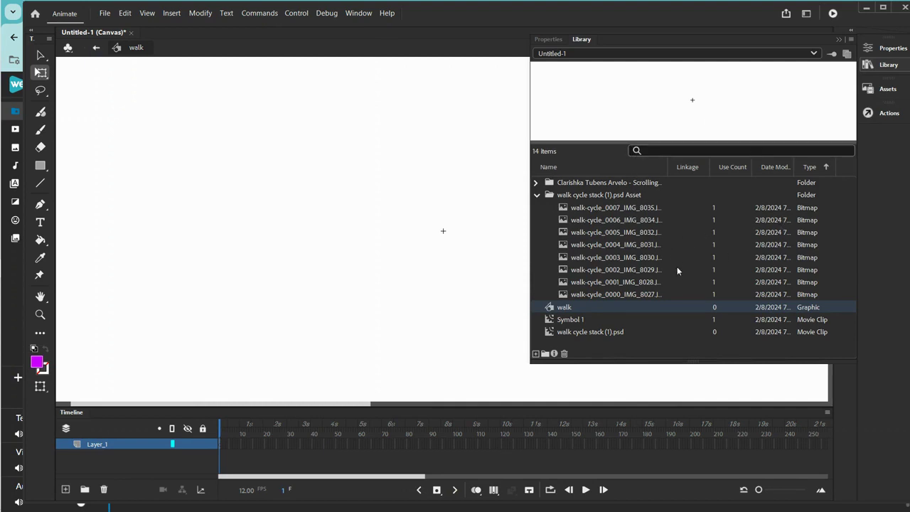
pyautogui.click(644, 293)
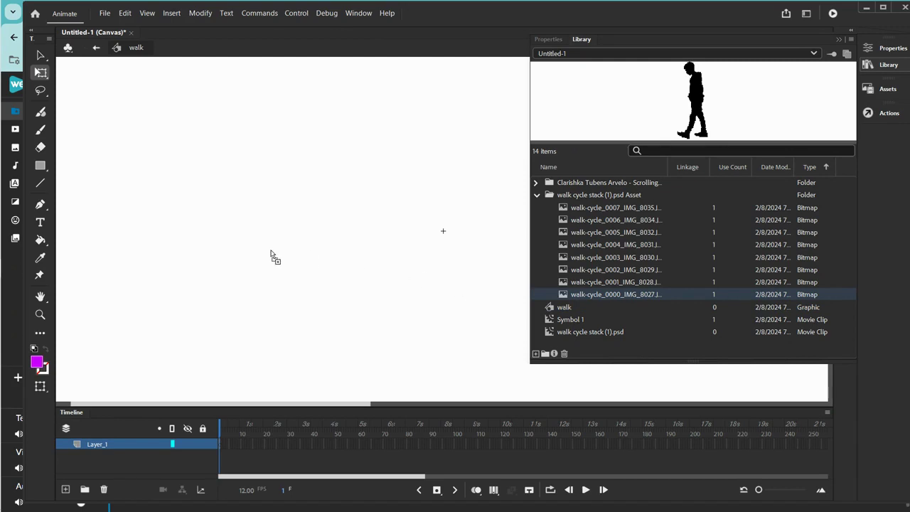
pyautogui.moveTo(261, 255); pyautogui.dragTo(262, 258)
pyautogui.moveTo(284, 148); pyautogui.dragTo(325, 368)
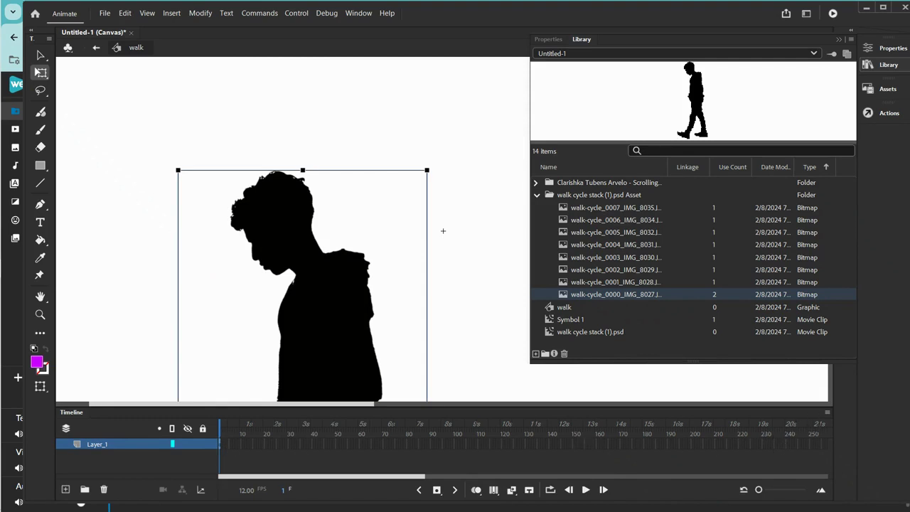
# Insert a blank keyframe at frame 2 of the walk symbol and turn on onion skinning to show the first pose.
pyautogui.moveTo(759, 490); pyautogui.dragTo(773, 489)
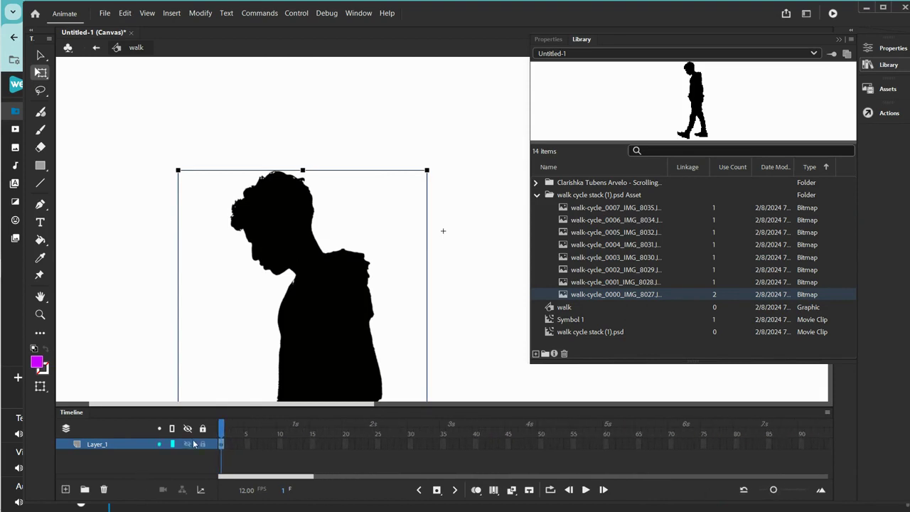
pyautogui.rightClick(226, 443)
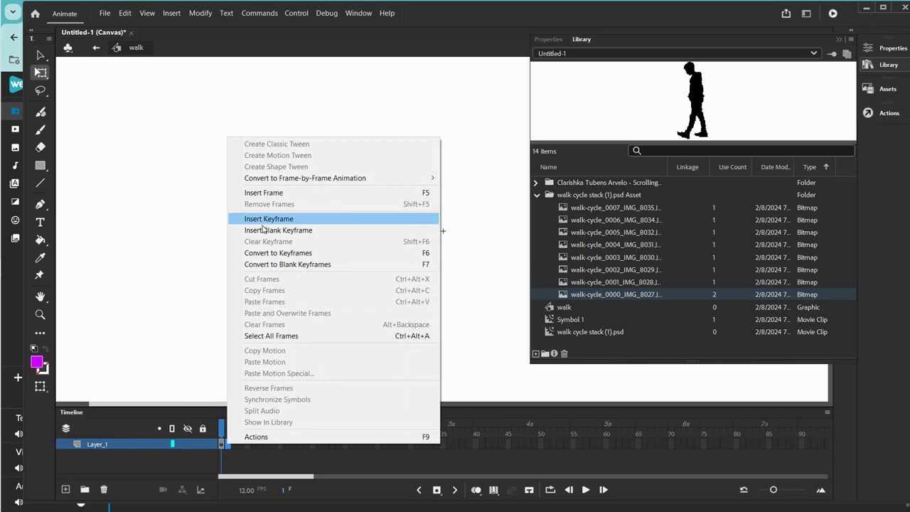
pyautogui.click(266, 231)
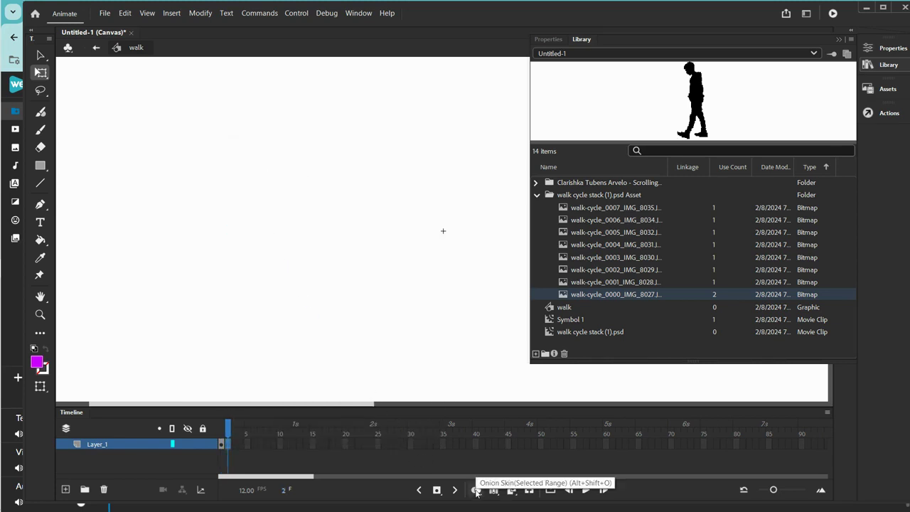
pyautogui.click(477, 490)
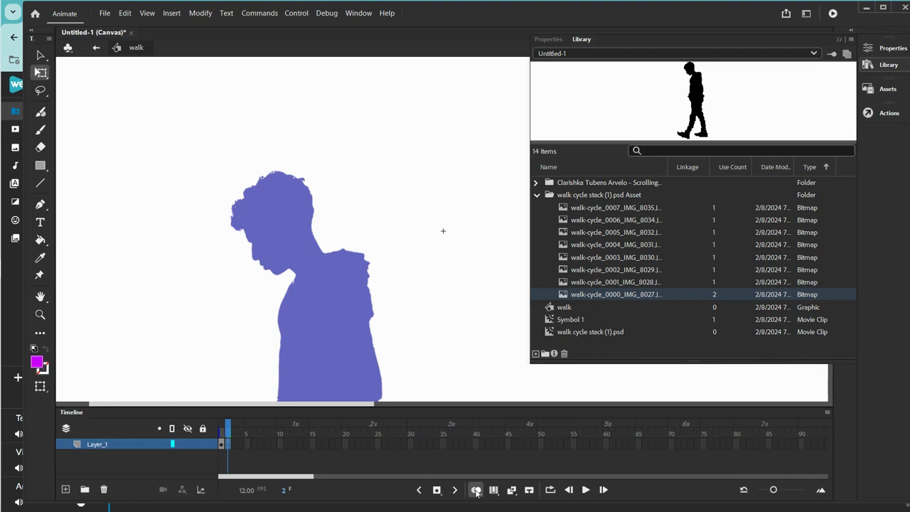
# Place the walk-cycle_0001 bitmap on frame 2 and align its head and shoulders with the onion-skinned first pose.
pyautogui.click(603, 282)
pyautogui.moveTo(614, 283); pyautogui.dragTo(461, 275)
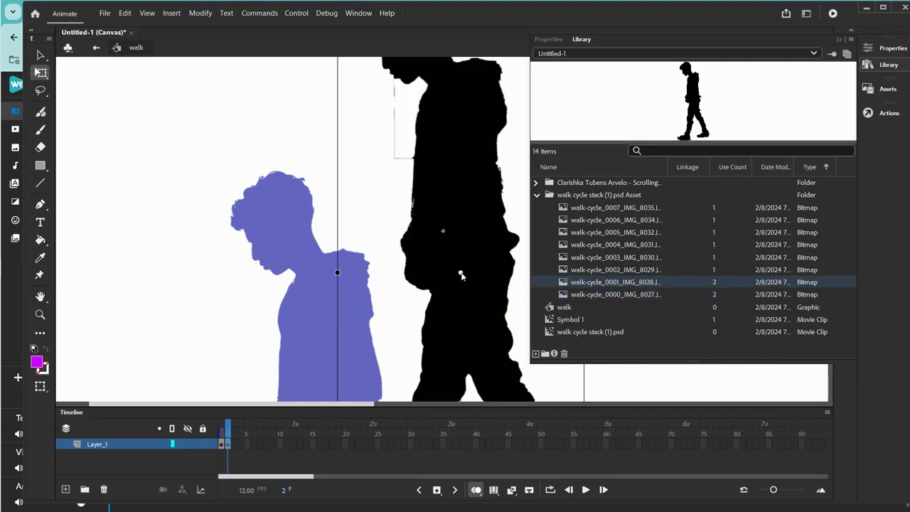
pyautogui.moveTo(465, 158); pyautogui.dragTo(333, 349)
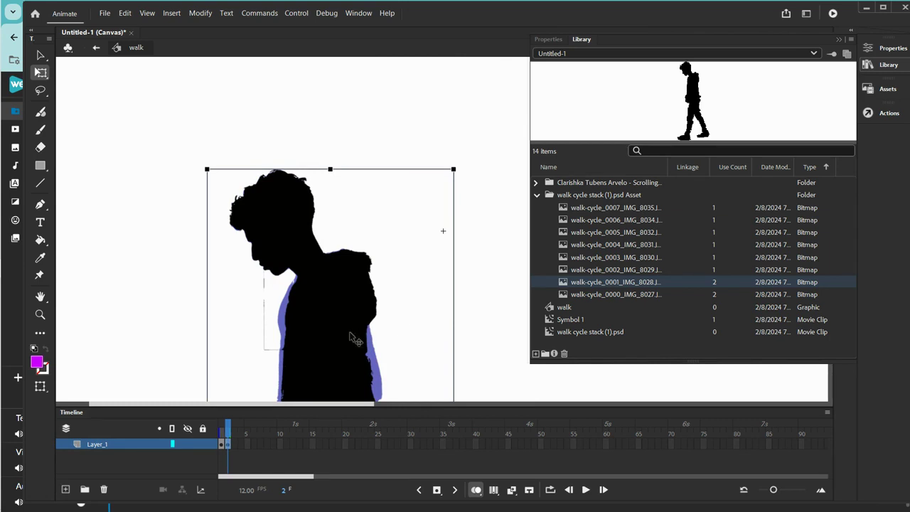
# Insert a blank keyframe at frame 3 and place the walk-cycle_0002 bitmap aligned over the onion-skinned poses.
pyautogui.rightClick(236, 447)
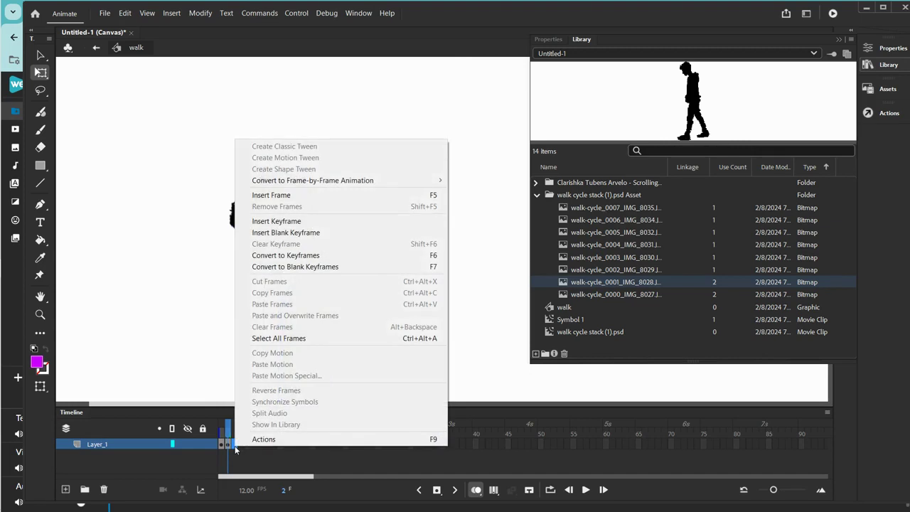
pyautogui.click(290, 233)
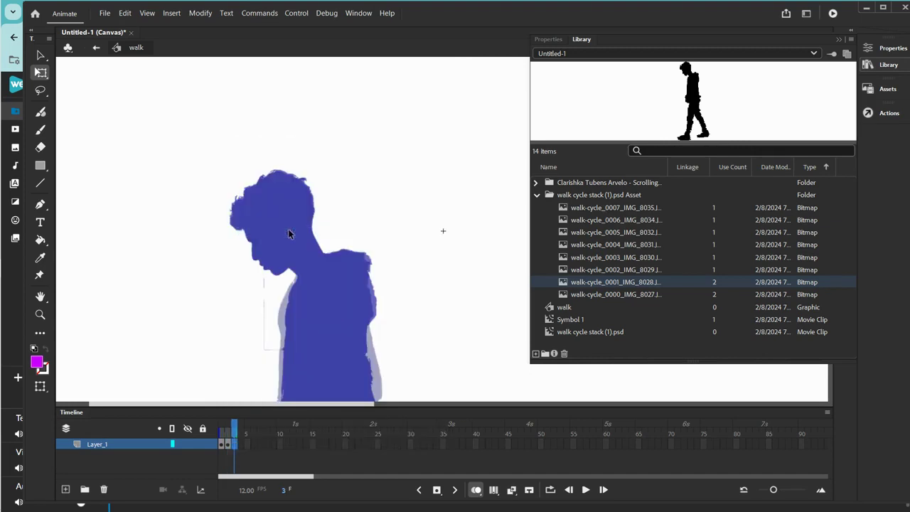
pyautogui.moveTo(612, 271); pyautogui.dragTo(455, 252)
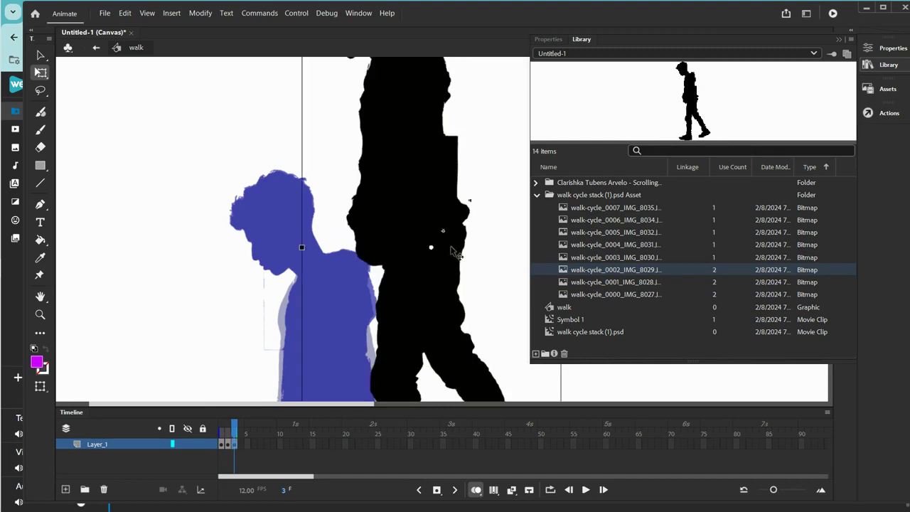
pyautogui.moveTo(422, 136); pyautogui.dragTo(346, 352)
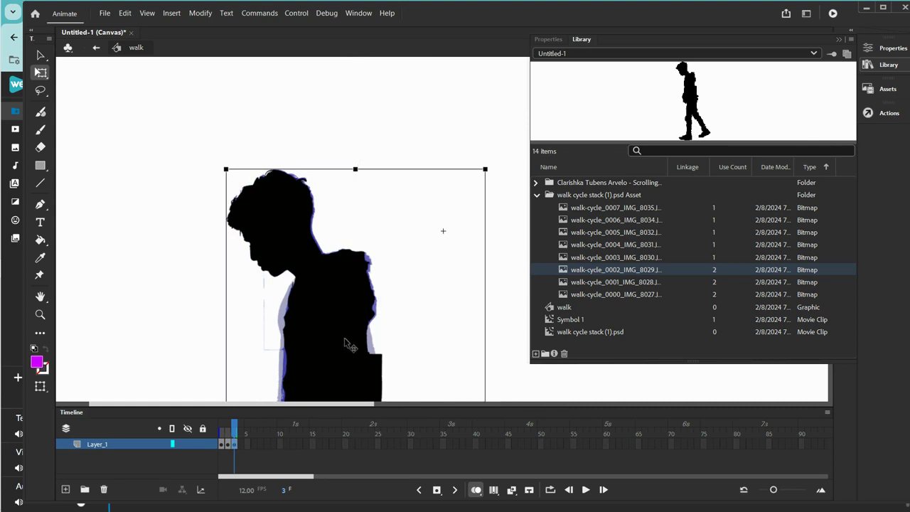
# Insert a blank keyframe at frame 4 and place the walk-cycle_0003 bitmap aligned over the onion-skinned poses.
pyautogui.click(241, 446)
pyautogui.rightClick(241, 446)
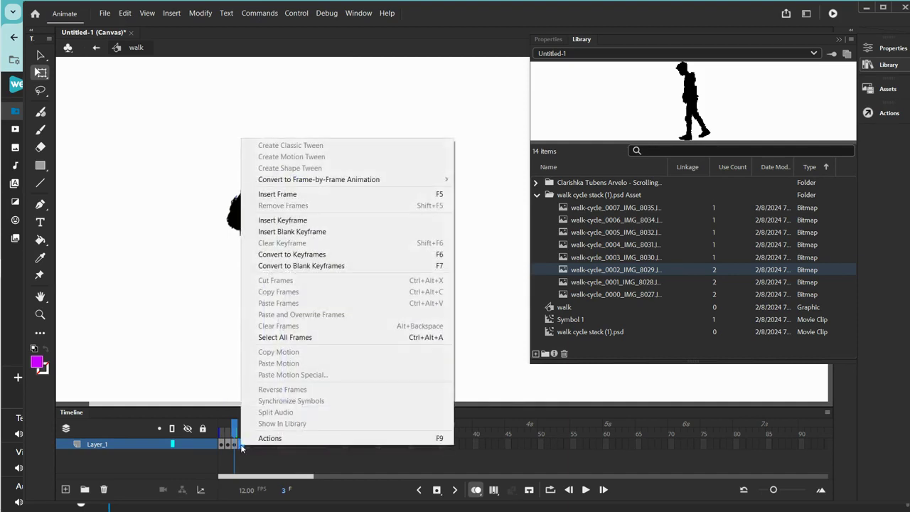
pyautogui.click(301, 231)
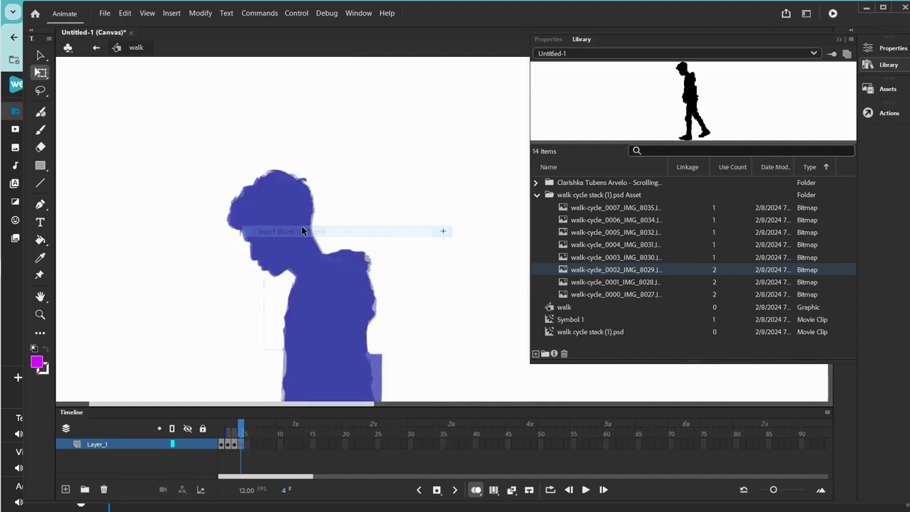
pyautogui.click(598, 259)
pyautogui.moveTo(495, 258)
pyautogui.mouseDown()
pyautogui.moveTo(452, 258)
pyautogui.moveTo(481, 264)
pyautogui.mouseUp()
pyautogui.moveTo(462, 226); pyautogui.dragTo(424, 342)
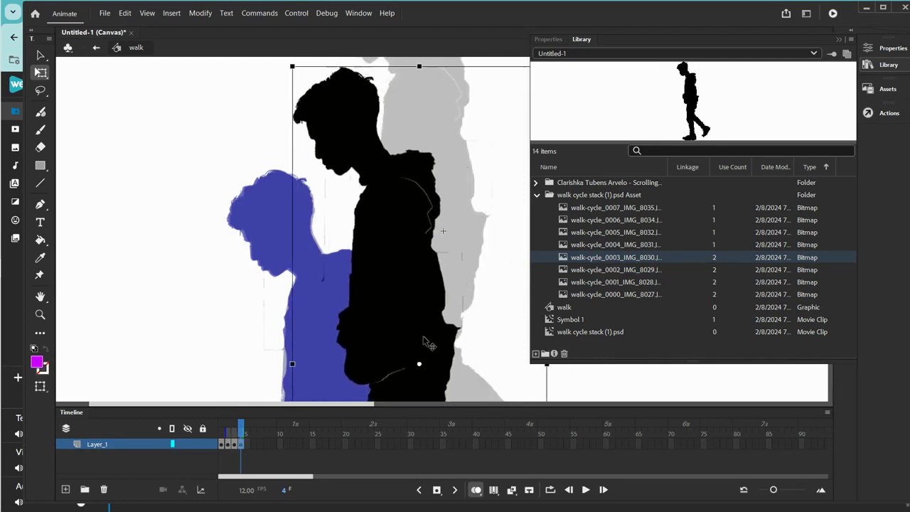
pyautogui.moveTo(425, 281); pyautogui.dragTo(364, 354)
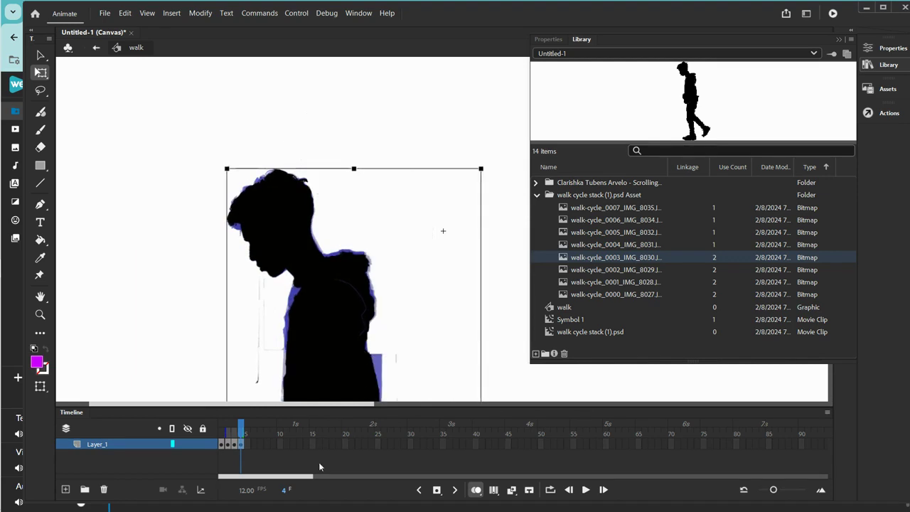
# Insert a blank keyframe at frame 5, place the walk-cycle_0004 bitmap and nudge it into line with the onion-skinned poses.
pyautogui.rightClick(246, 448)
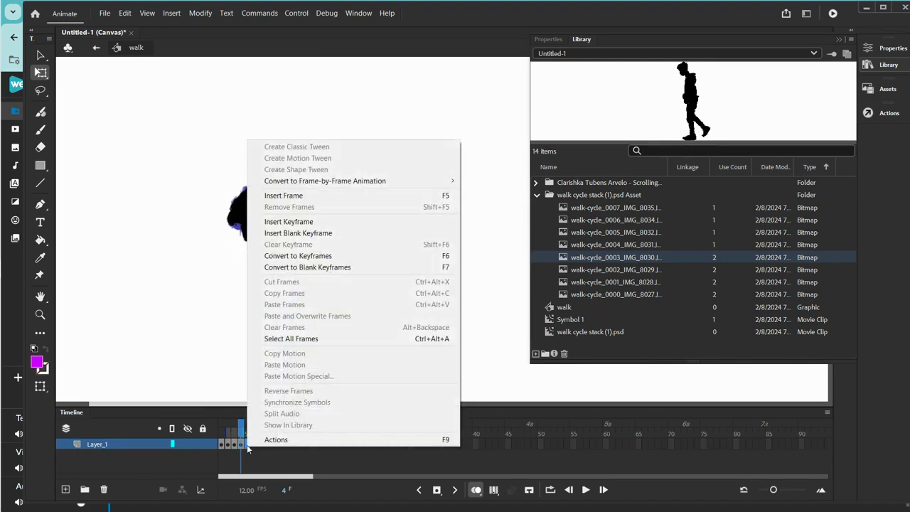
pyautogui.click(292, 234)
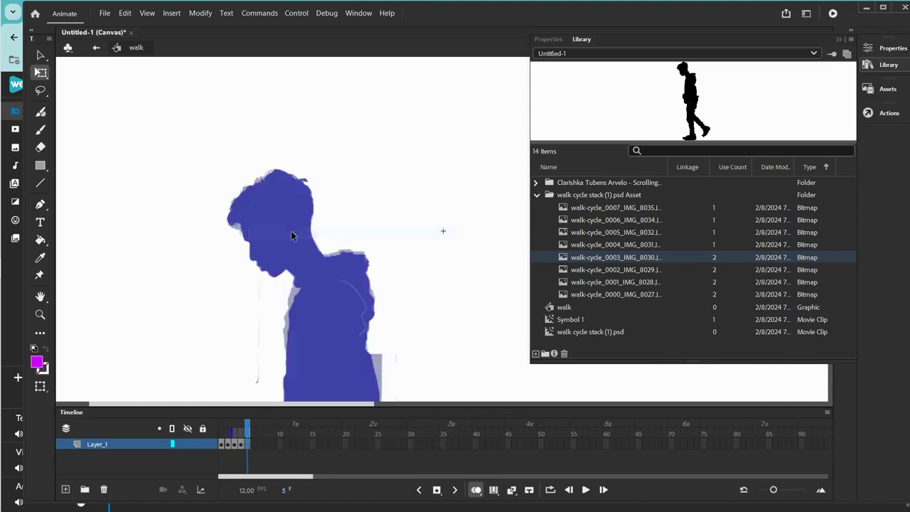
pyautogui.click(595, 244)
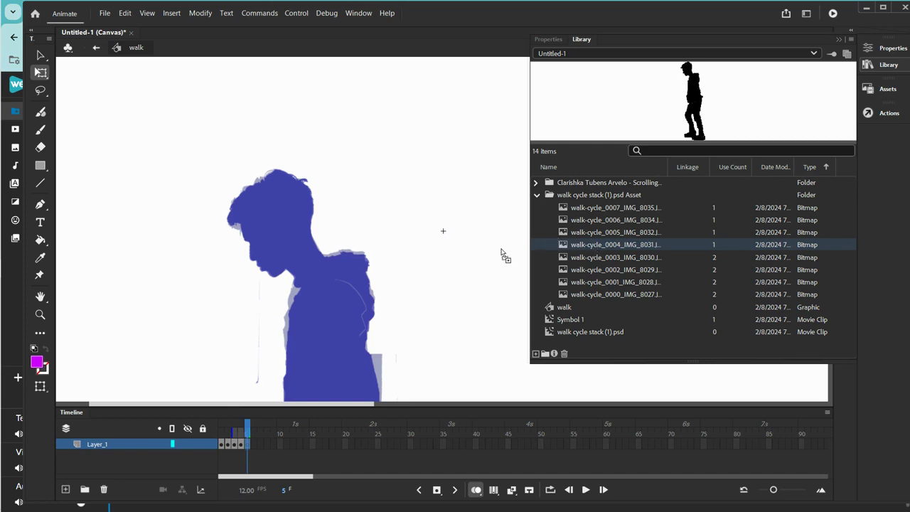
pyautogui.moveTo(403, 263); pyautogui.dragTo(331, 398)
pyautogui.press('Down')
pyautogui.press('Down')
pyautogui.press('Down')
pyautogui.press('Down')
pyautogui.press('Down')
pyautogui.press('Right')
pyautogui.press('Right')
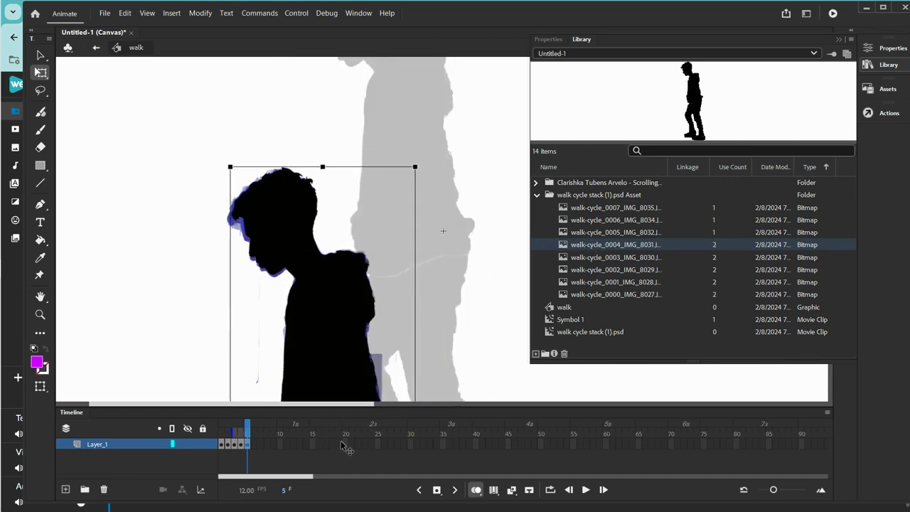
# Insert a blank keyframe at frame 6 and place the walk-cycle_0005 bitmap aligned over the onion-skinned poses.
pyautogui.rightClick(254, 448)
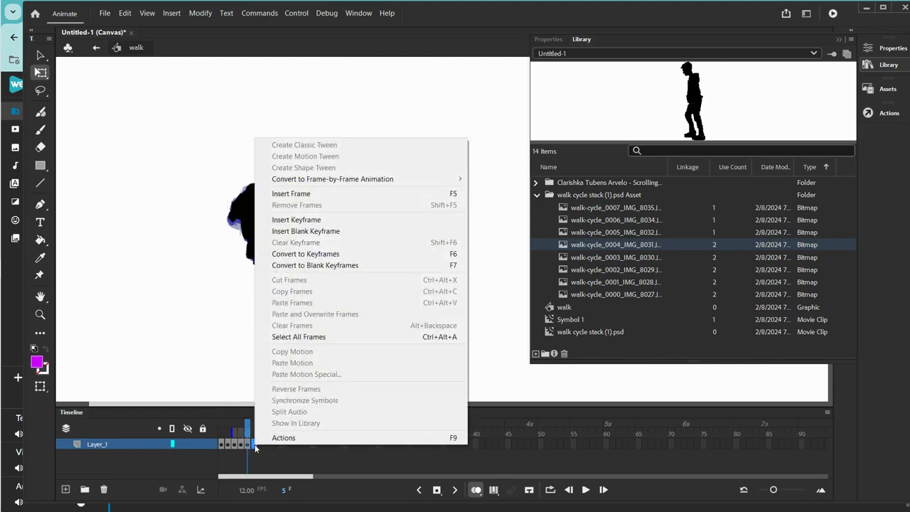
pyautogui.click(308, 231)
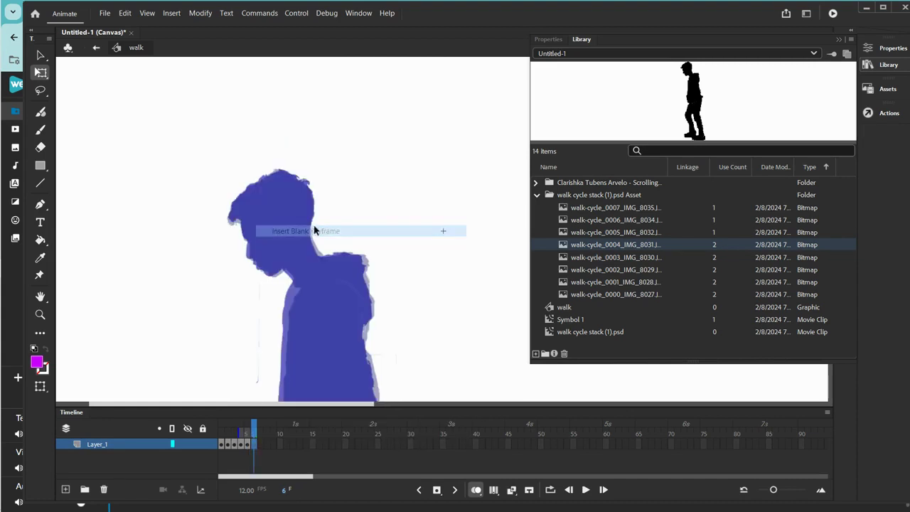
pyautogui.click(603, 234)
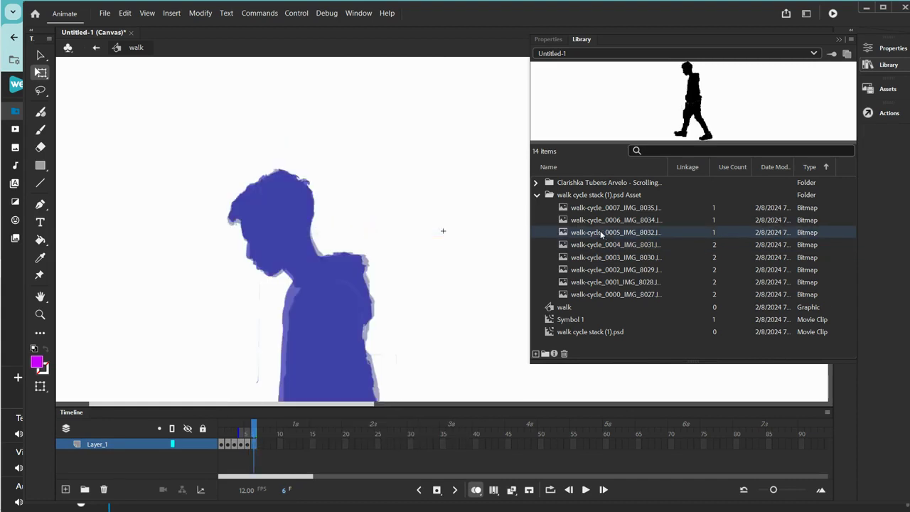
pyautogui.moveTo(439, 246); pyautogui.dragTo(438, 244)
pyautogui.moveTo(442, 199); pyautogui.dragTo(334, 420)
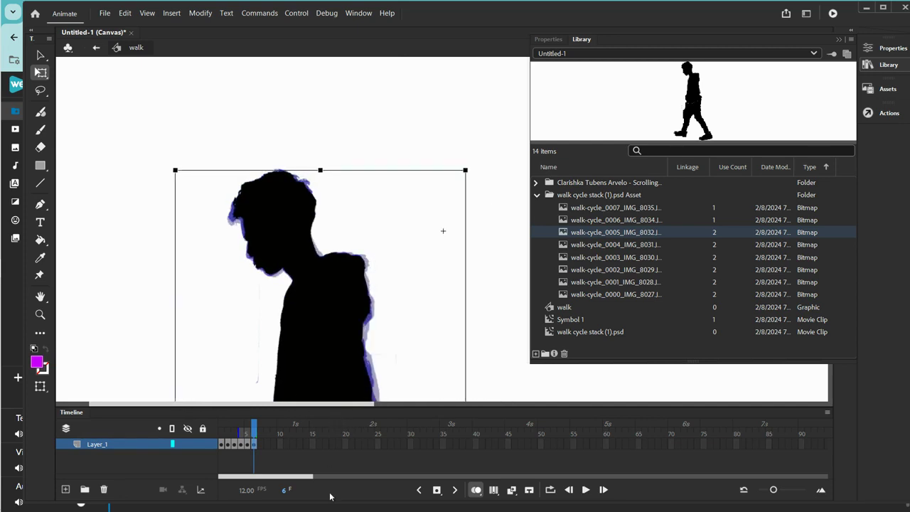
# Insert a blank keyframe at frame 7 and place the walk-cycle_0006 bitmap aligned over the onion-skinned poses.
pyautogui.rightClick(259, 444)
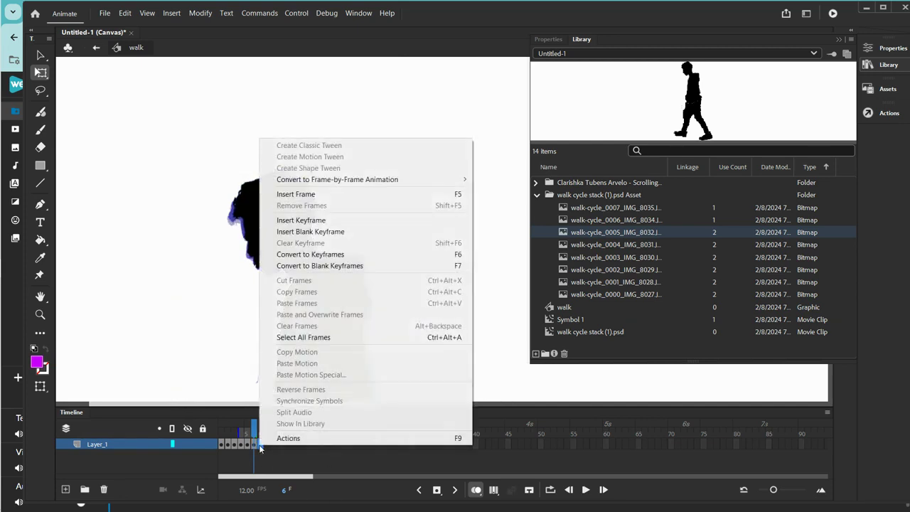
pyautogui.click(319, 232)
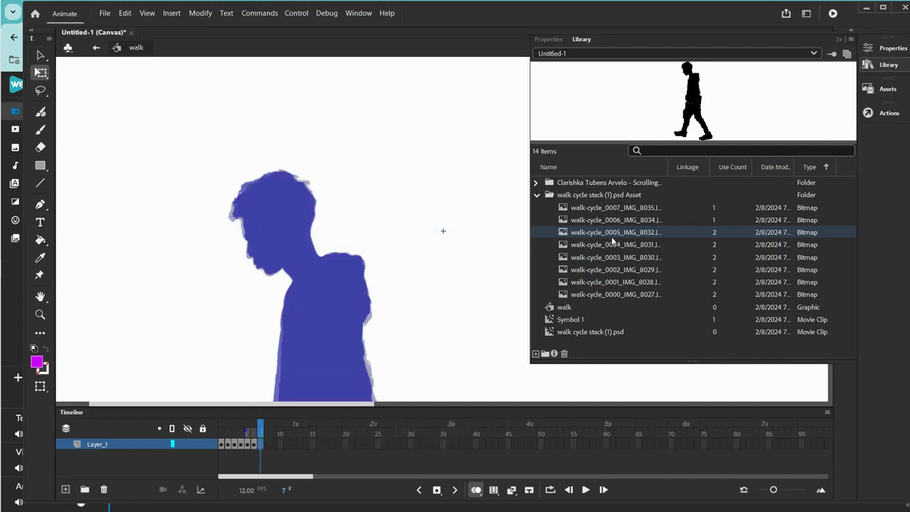
pyautogui.moveTo(597, 220); pyautogui.dragTo(327, 416)
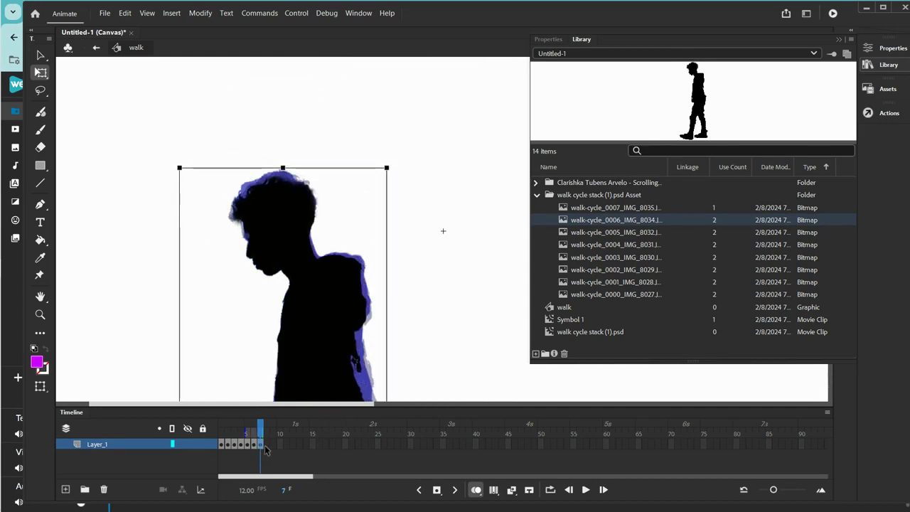
# Insert a blank keyframe at frame 8 and place the walk-cycle_0007 bitmap aligned over the onion-skinned poses.
pyautogui.rightClick(266, 448)
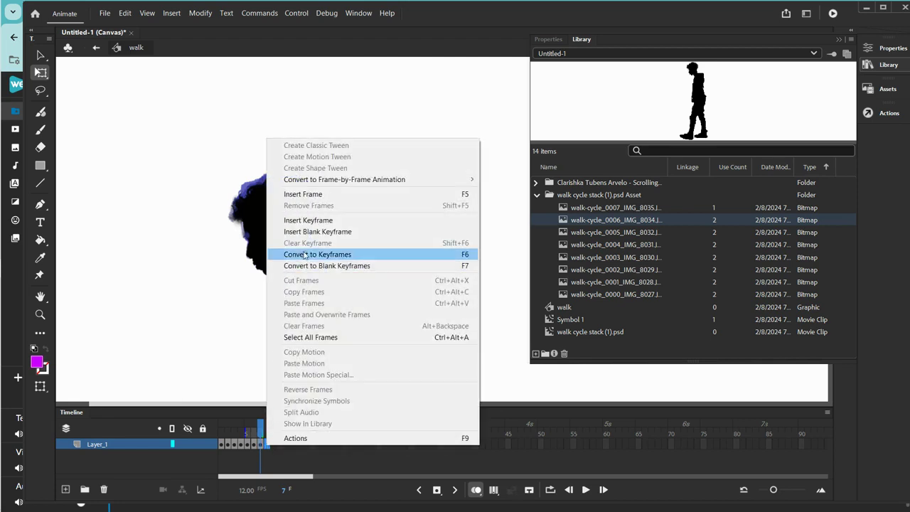
pyautogui.click(322, 232)
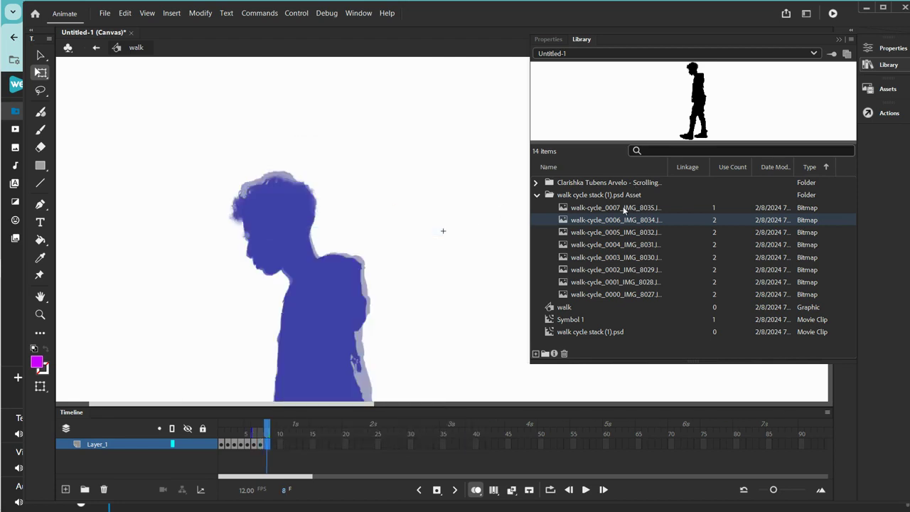
pyautogui.click(623, 206)
pyautogui.moveTo(623, 206); pyautogui.dragTo(331, 411)
pyautogui.click(470, 329)
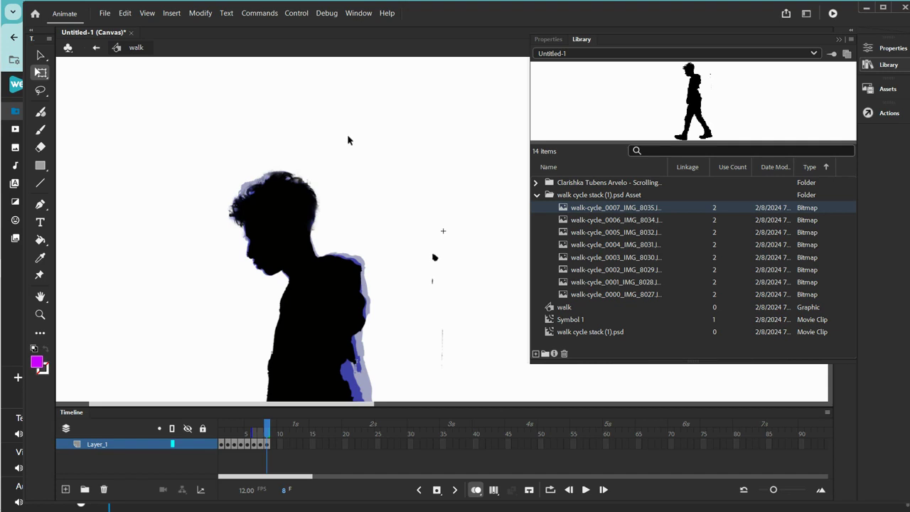
# Leave the walk symbol for Scene 1 and turn off onion skinning.
pyautogui.click(839, 40)
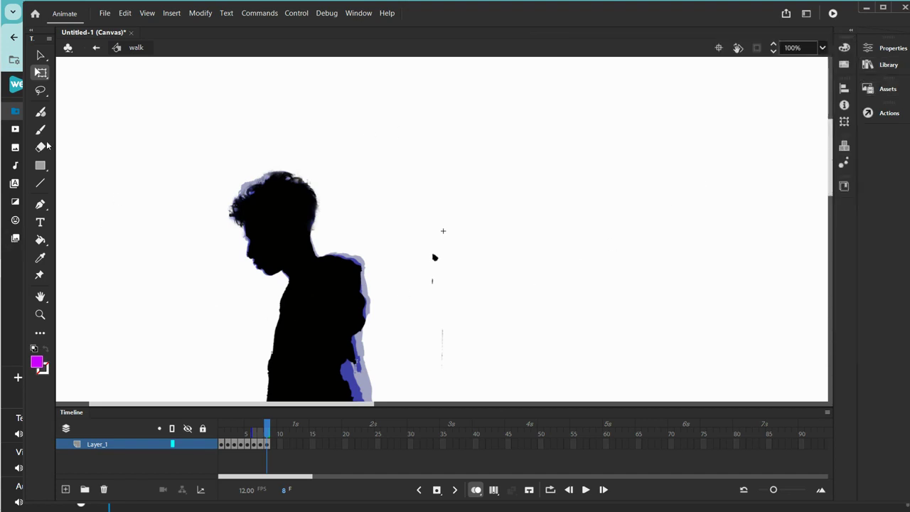
pyautogui.moveTo(2, 126)
pyautogui.moveTo(27, 70)
pyautogui.click(95, 48)
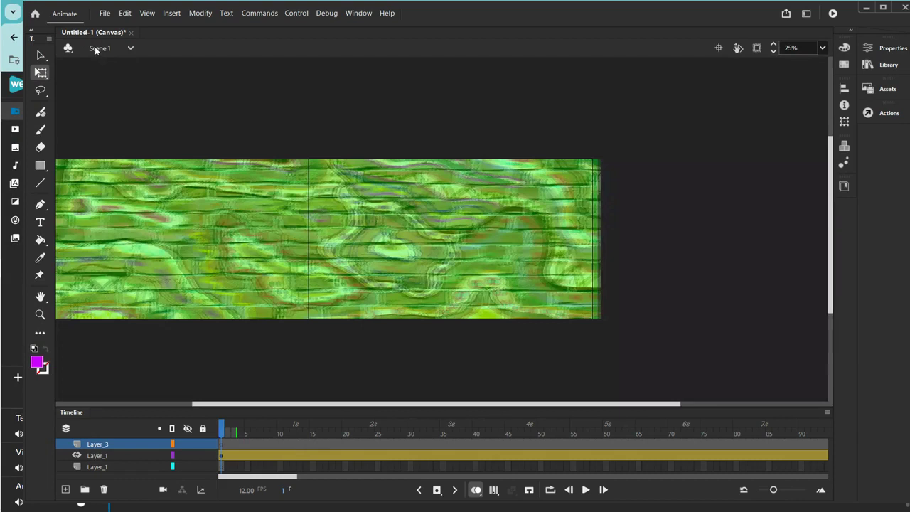
pyautogui.click(477, 490)
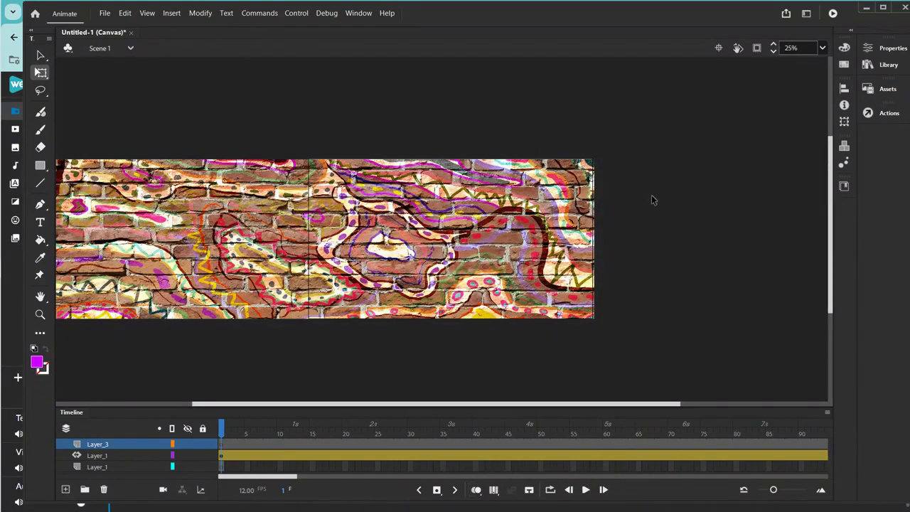
# Place the walk symbol on Layer_3 and position it near the right end of the stage with its feet at the wall's lower edge.
pyautogui.click(867, 65)
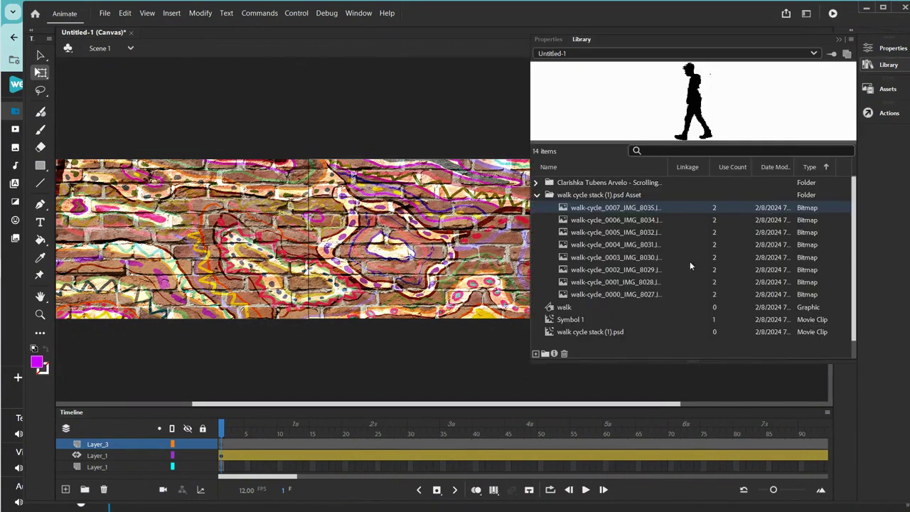
pyautogui.click(558, 308)
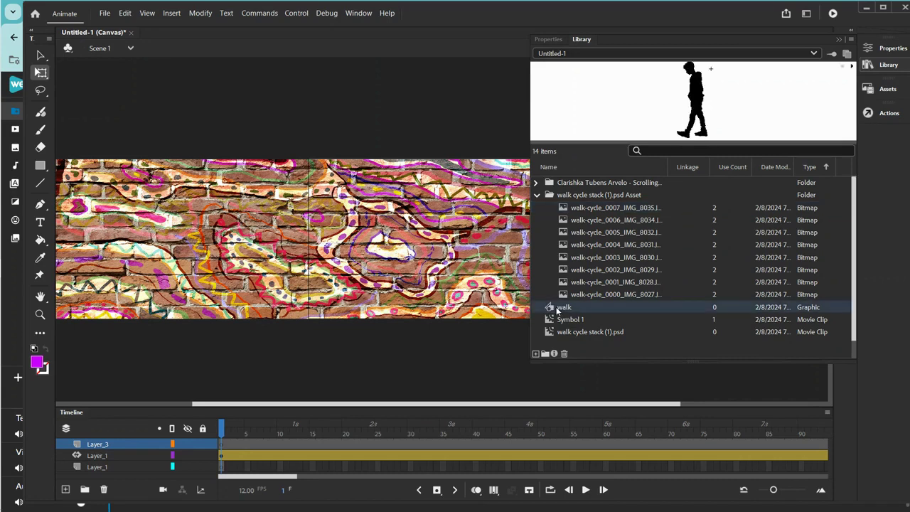
pyautogui.moveTo(398, 235); pyautogui.dragTo(402, 236)
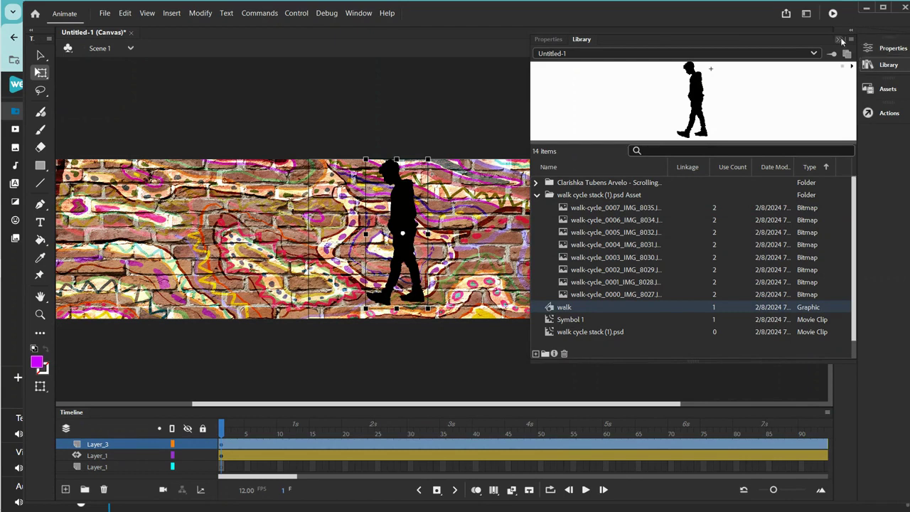
pyautogui.click(840, 40)
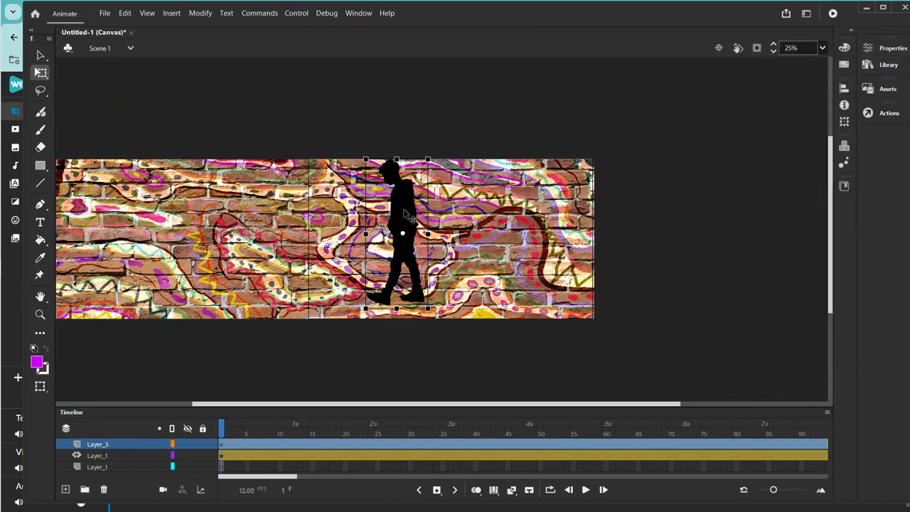
pyautogui.moveTo(406, 212); pyautogui.dragTo(542, 232)
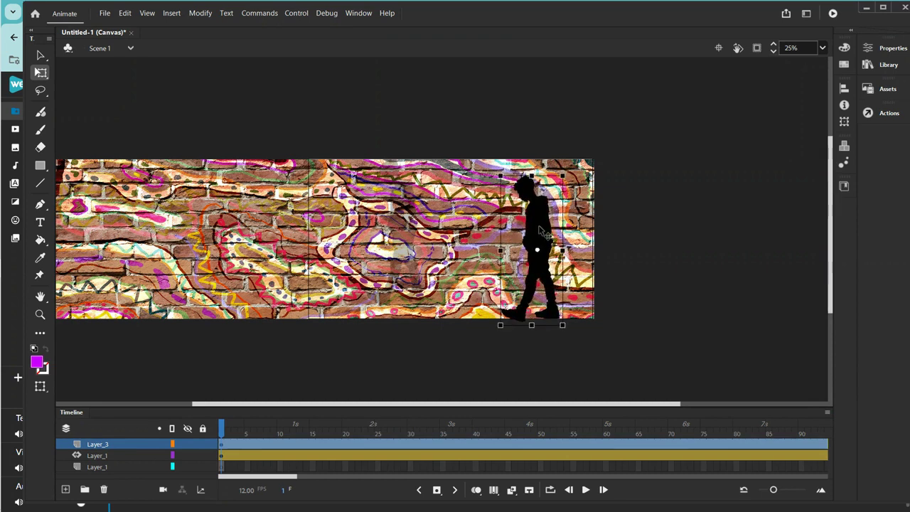
pyautogui.moveTo(541, 232)
pyautogui.mouseDown()
pyautogui.moveTo(509, 235)
pyautogui.moveTo(538, 235)
pyautogui.mouseUp()
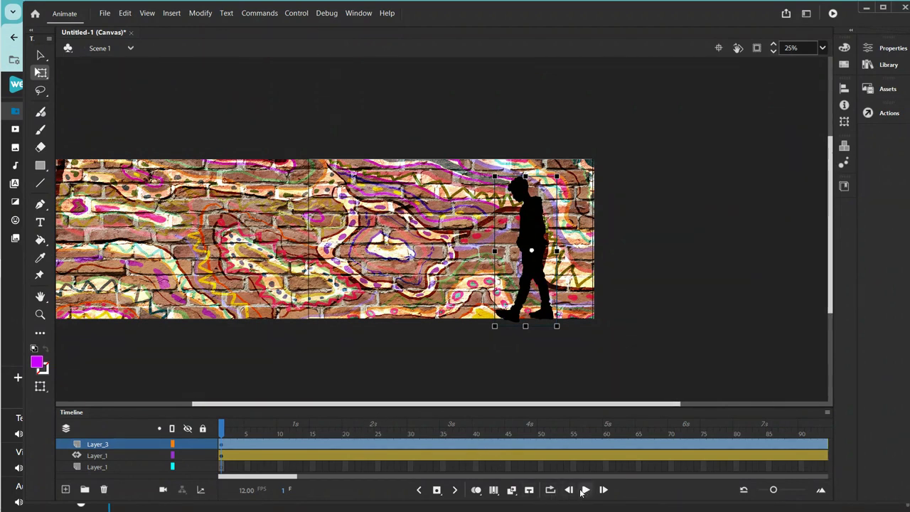
# Deselect the figure and play the scene to check the walk cycle against the scrolling wall.
pyautogui.click(629, 344)
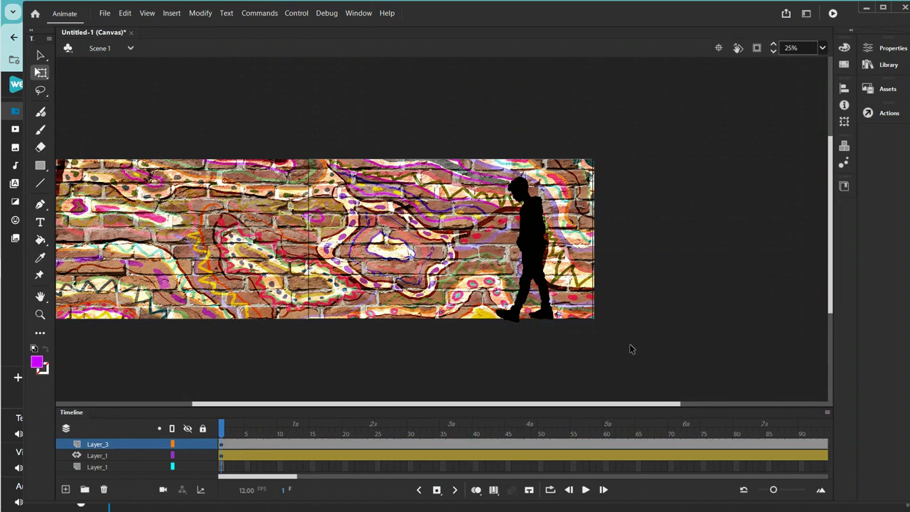
pyautogui.click(586, 490)
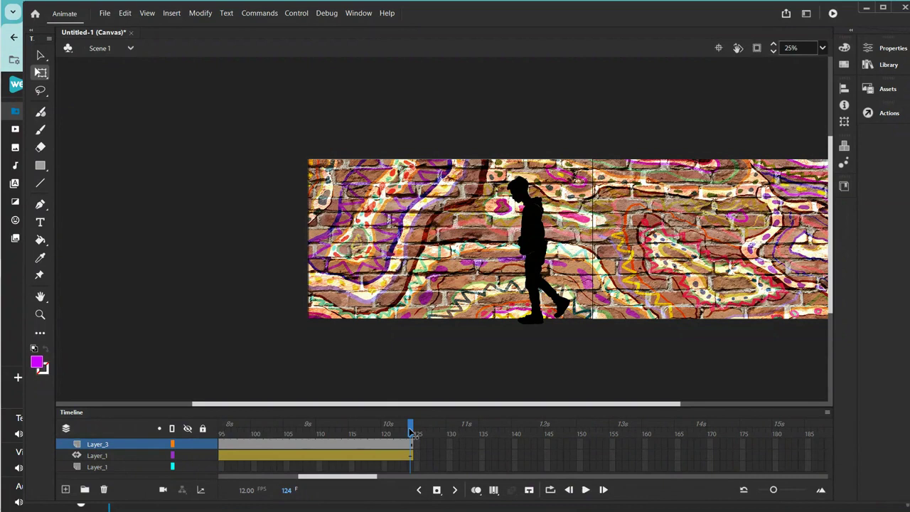
# Replay the scene from frame 1 to check the walk cycle and return the playhead to the start.
pyautogui.moveTo(410, 428); pyautogui.dragTo(178, 442)
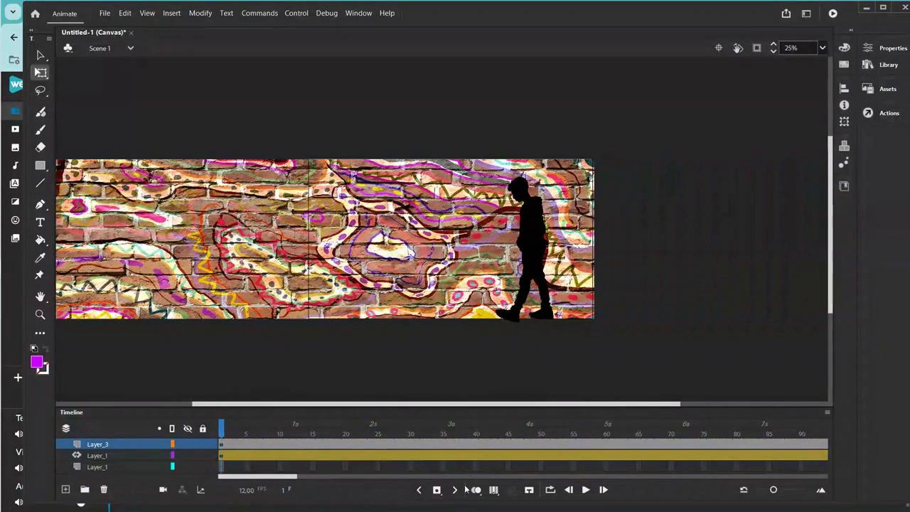
pyautogui.click(586, 489)
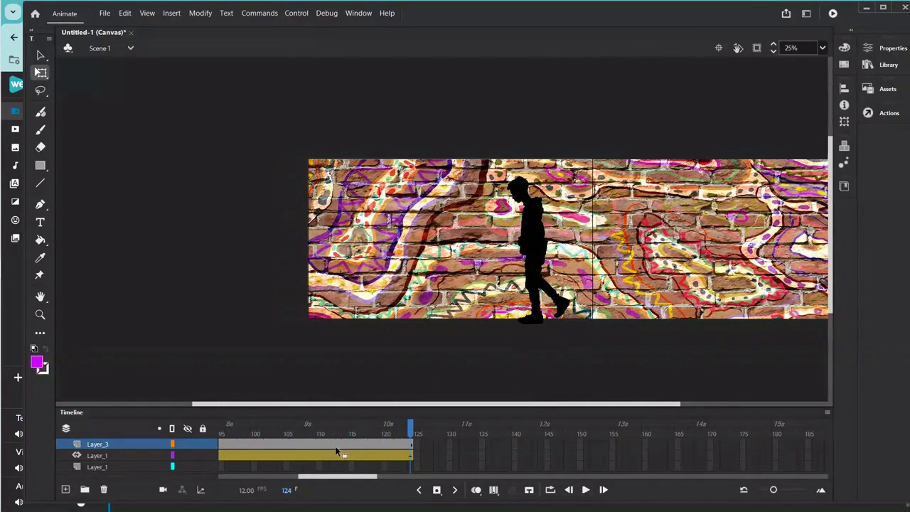
pyautogui.moveTo(411, 431); pyautogui.dragTo(171, 444)
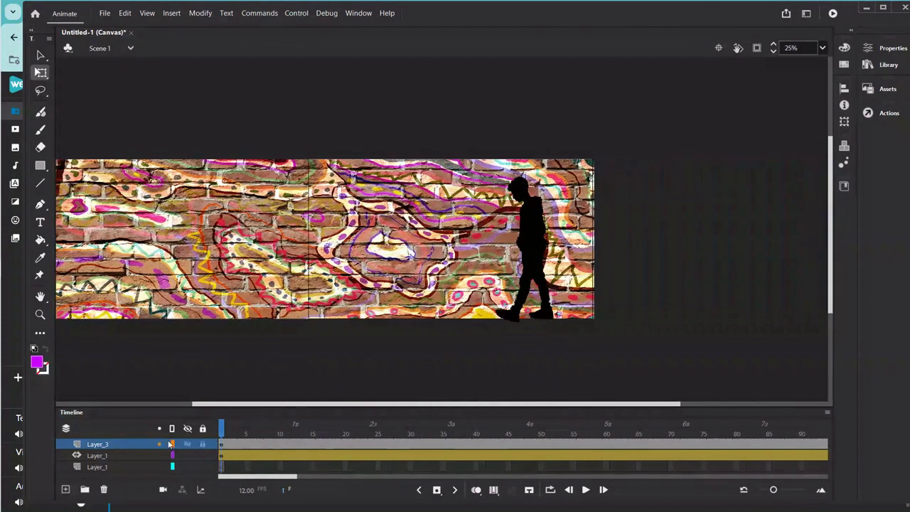
# Create a motion tween on the Layer_3 figure and move it fully past the stage's left edge at frame 124.
pyautogui.rightClick(529, 233)
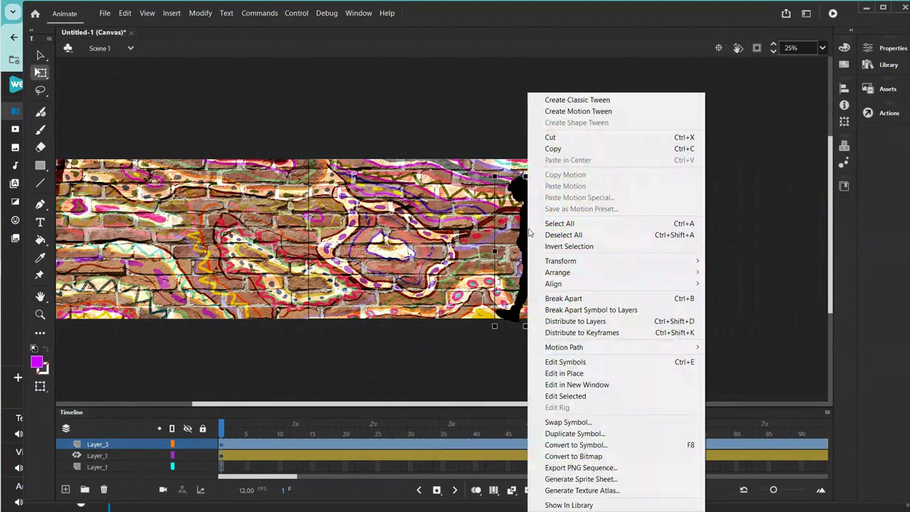
pyautogui.click(566, 112)
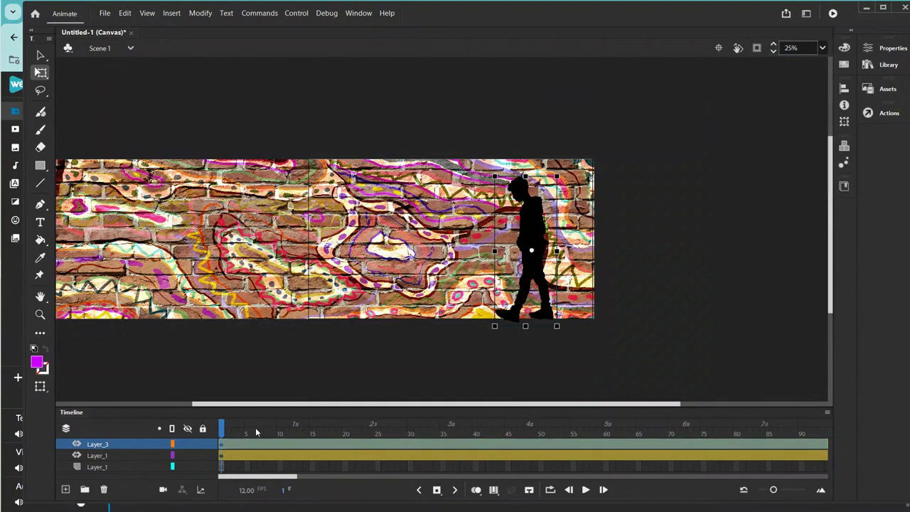
pyautogui.moveTo(223, 431); pyautogui.dragTo(833, 387)
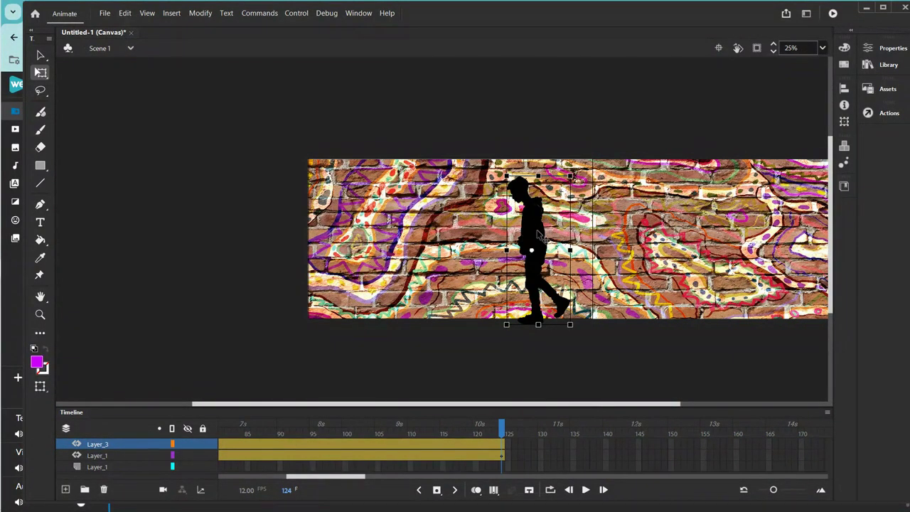
pyautogui.moveTo(537, 236); pyautogui.dragTo(280, 236)
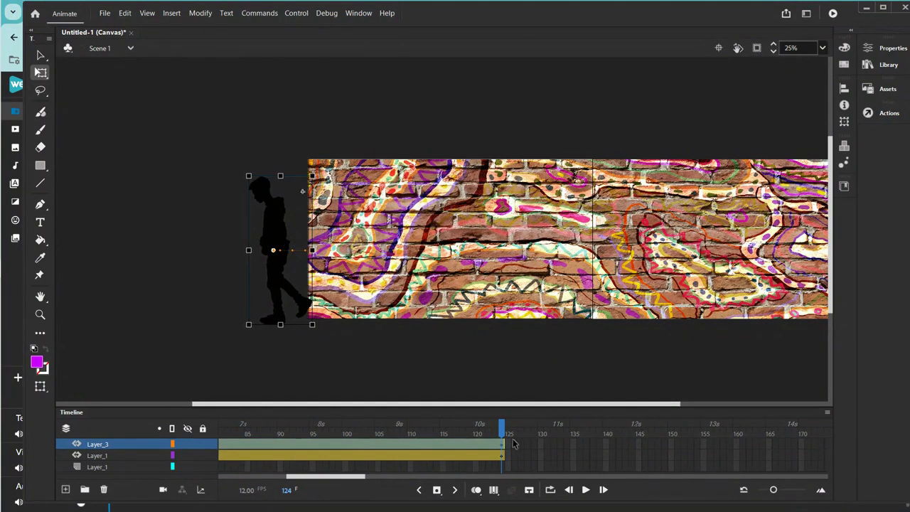
# Deselect the figure, play the scene from frame 1 to check it walking off the stage, and return to frame 1.
pyautogui.moveTo(501, 430); pyautogui.dragTo(118, 444)
pyautogui.click(107, 443)
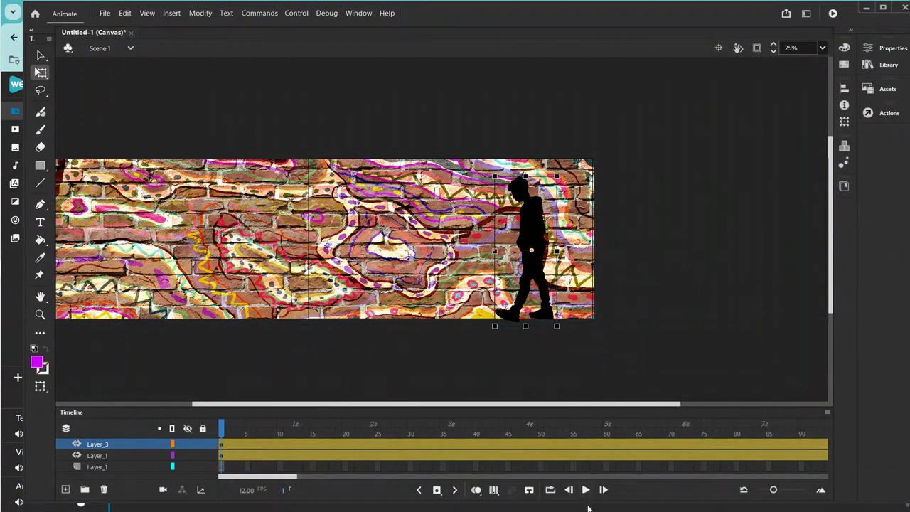
pyautogui.click(661, 304)
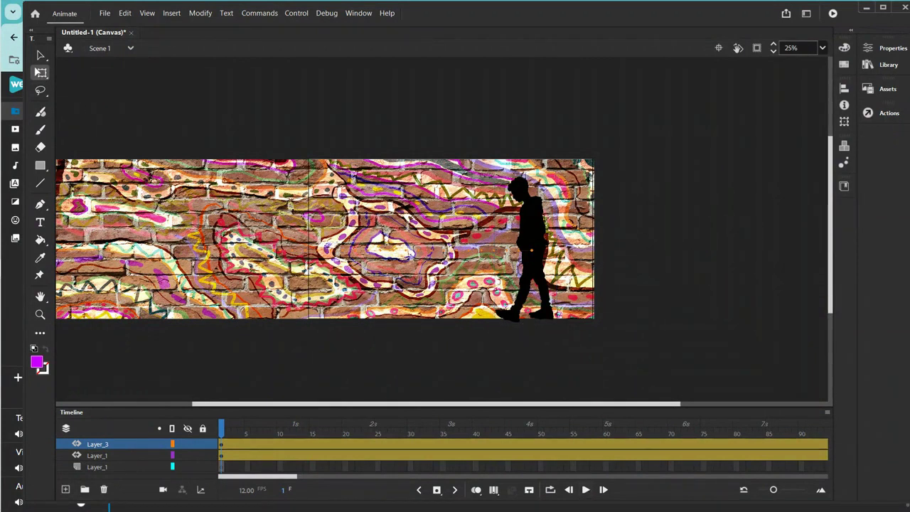
pyautogui.click(585, 490)
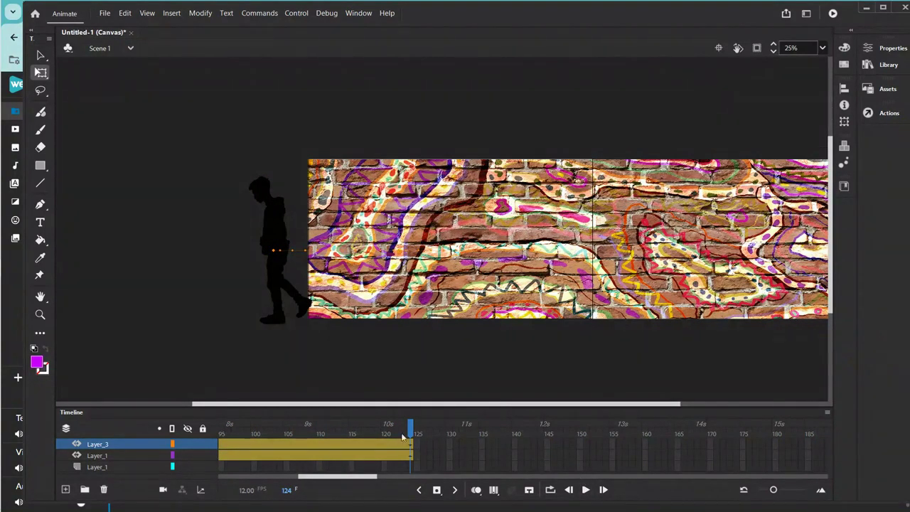
pyautogui.moveTo(413, 425); pyautogui.dragTo(146, 437)
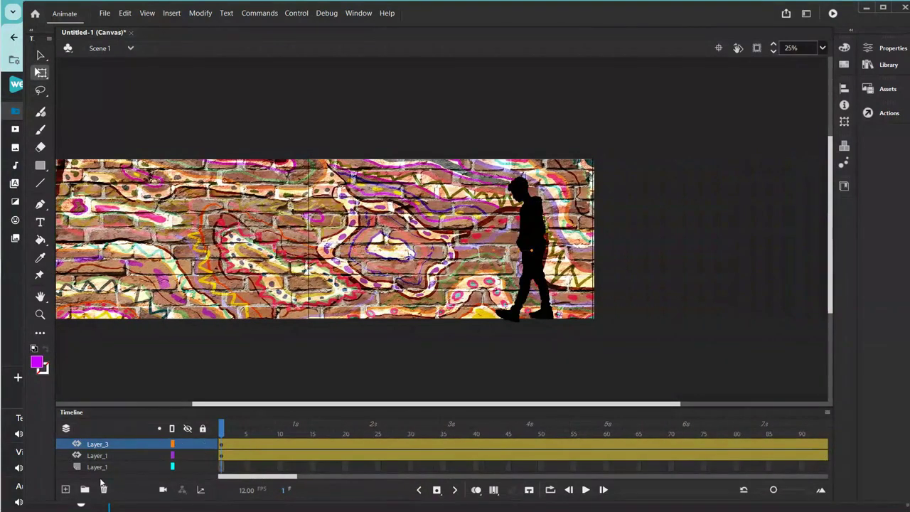
# Add a new layer above Layer_3 and place a second walk symbol from the library just outside the stage's left edge.
pyautogui.click(64, 489)
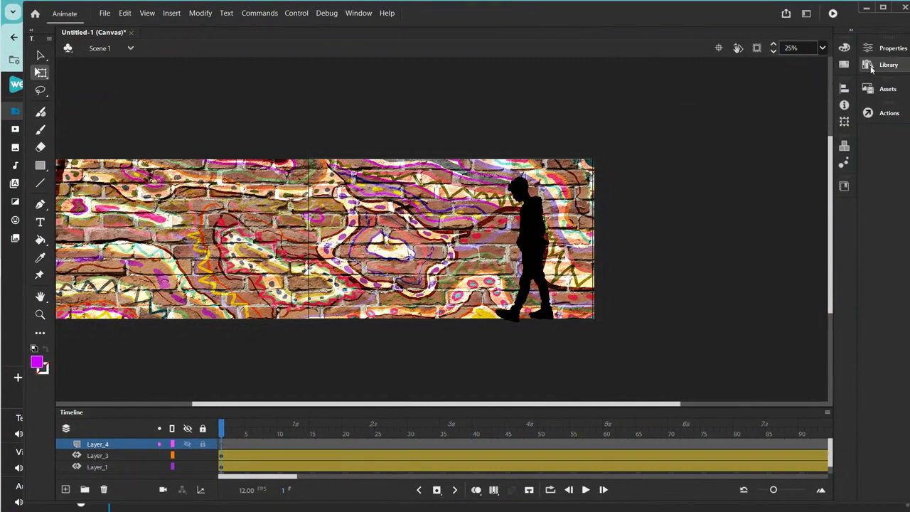
pyautogui.click(870, 67)
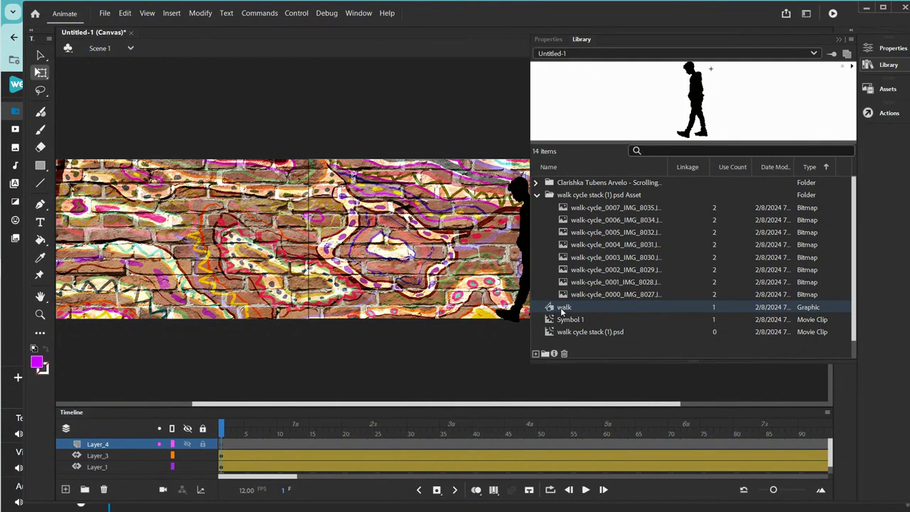
pyautogui.moveTo(561, 309); pyautogui.dragTo(261, 255)
# Flip the second walk figure horizontally so it faces the stage, and collapse the library.
pyautogui.rightClick(268, 221)
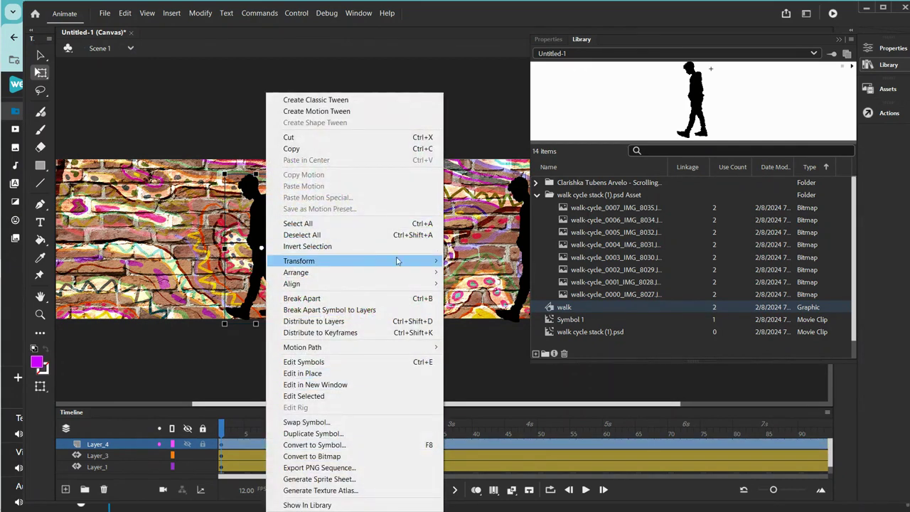
pyautogui.moveTo(348, 258)
pyautogui.click(525, 371)
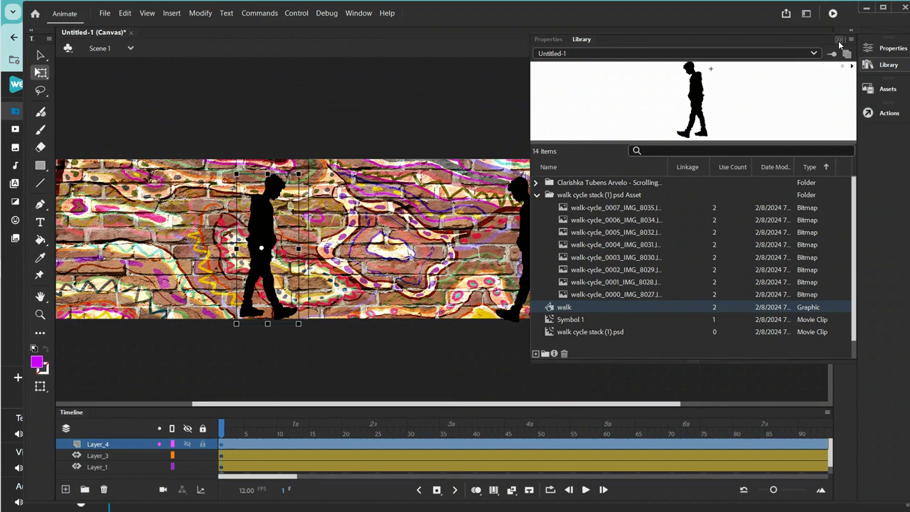
pyautogui.click(838, 41)
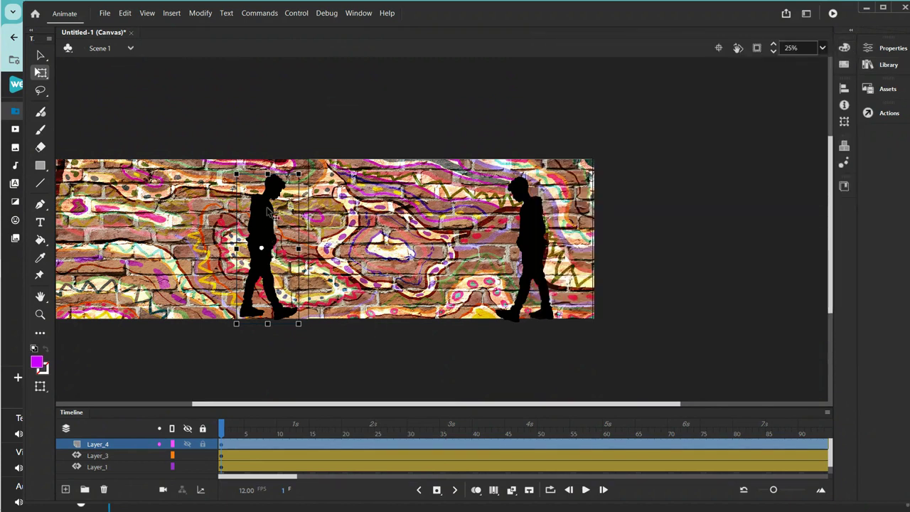
# Create a motion tween on the flipped figure and move it into the stage's right half at frame 72.
pyautogui.rightClick(263, 220)
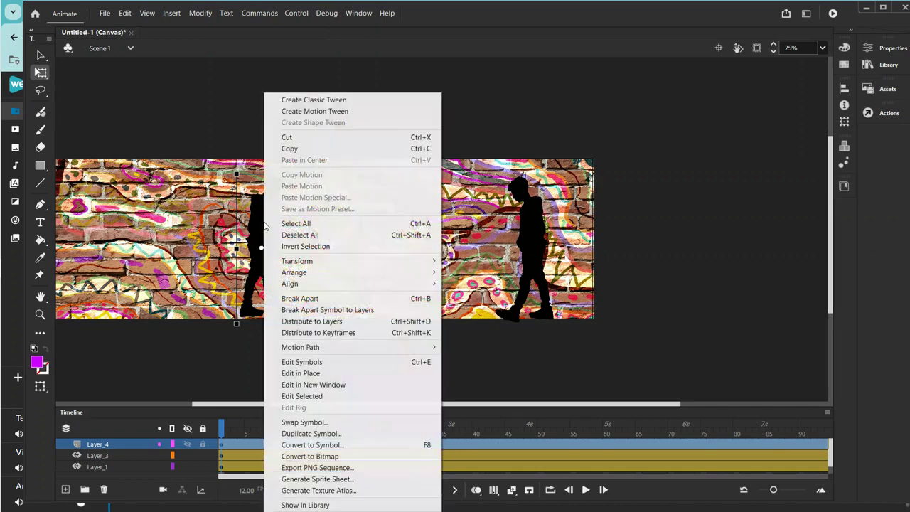
pyautogui.click(326, 112)
pyautogui.moveTo(222, 432); pyautogui.dragTo(361, 425)
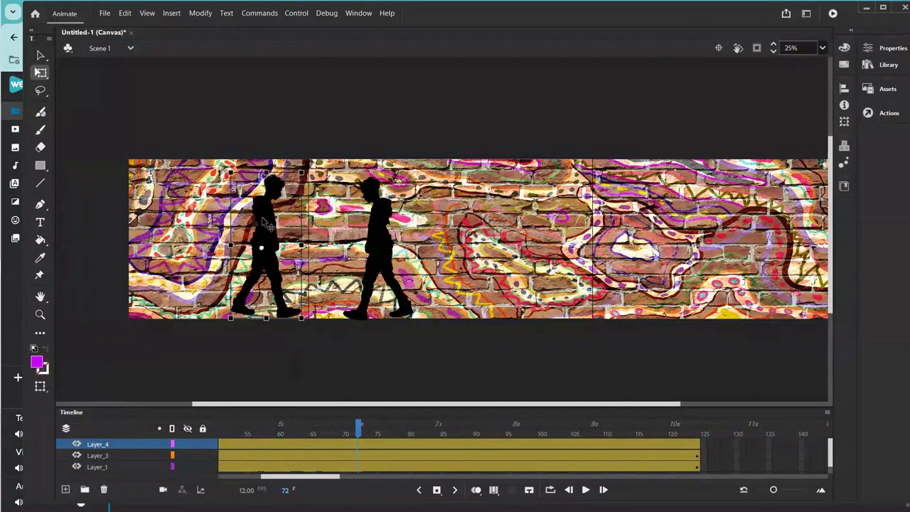
pyautogui.moveTo(267, 226); pyautogui.dragTo(481, 225)
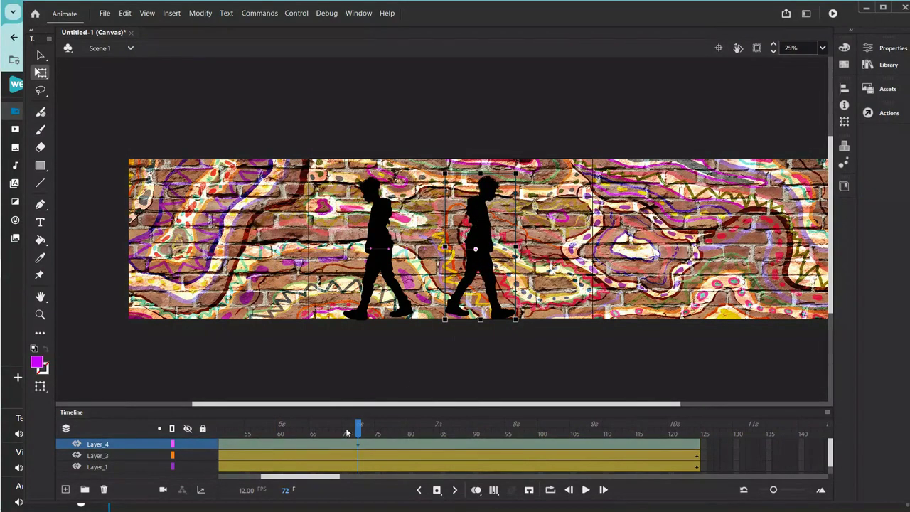
# At frame 124, move the flipped figure horizontally past the stage's right edge.
pyautogui.moveTo(361, 437); pyautogui.dragTo(700, 431)
pyautogui.click(482, 229)
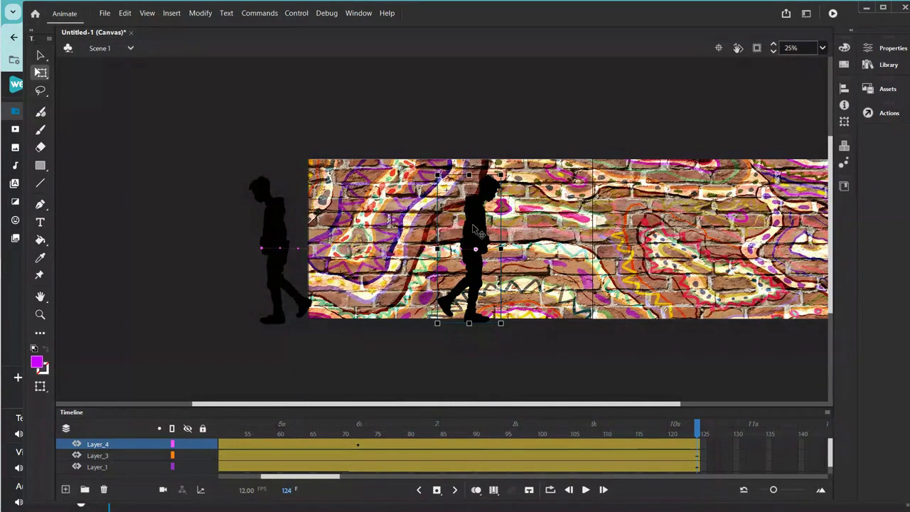
pyautogui.moveTo(486, 231); pyautogui.dragTo(653, 235)
# Play the scene from frame 1 to check both figures walking in opposite directions.
pyautogui.moveTo(703, 433); pyautogui.dragTo(220, 432)
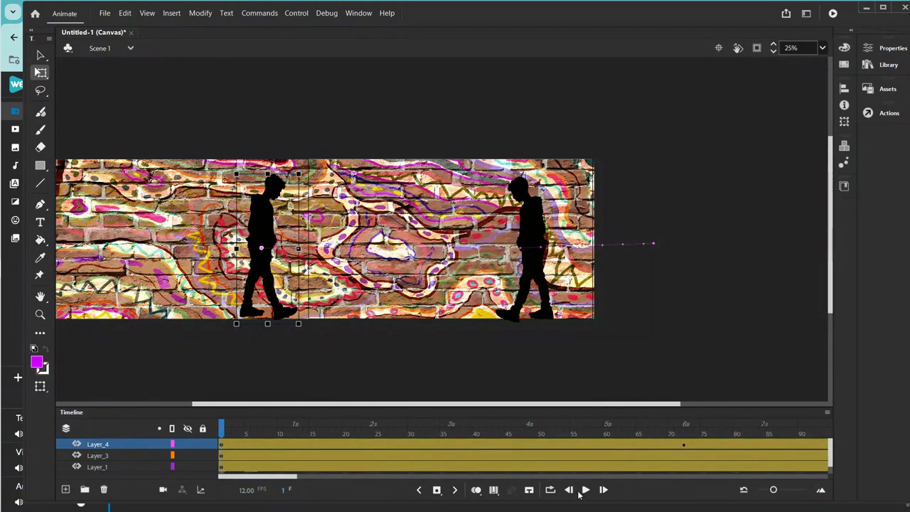
pyautogui.click(585, 490)
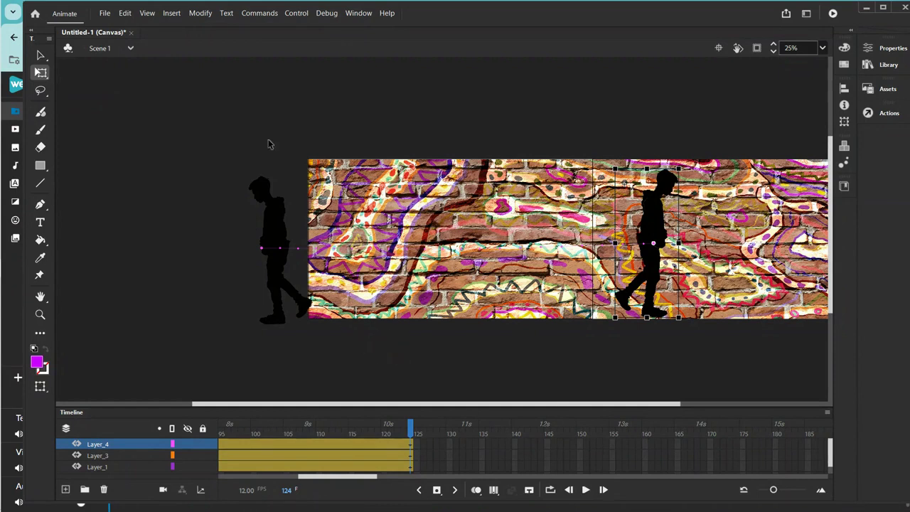
# Save the animation in the Downloads folder as an Animate document named "scrolling walk cycle".
pyautogui.click(105, 13)
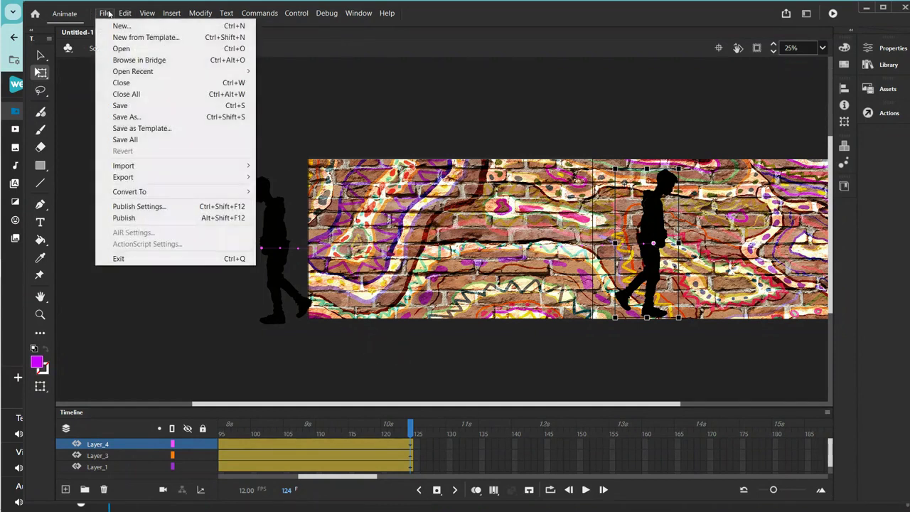
pyautogui.click(130, 119)
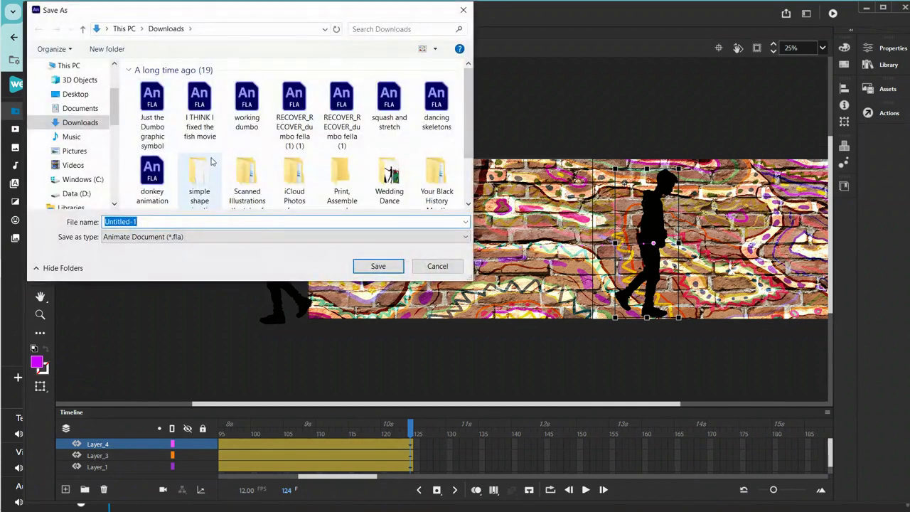
pyautogui.write('s')
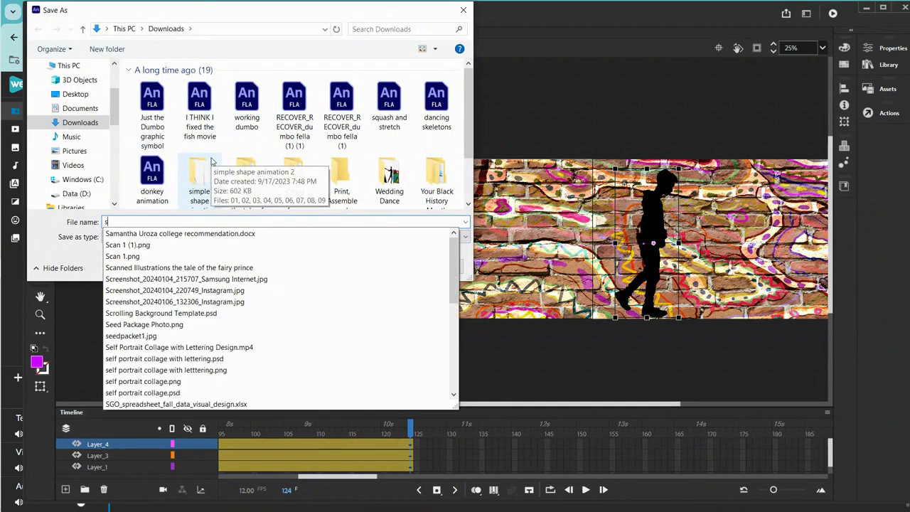
pyautogui.write('crolling w')
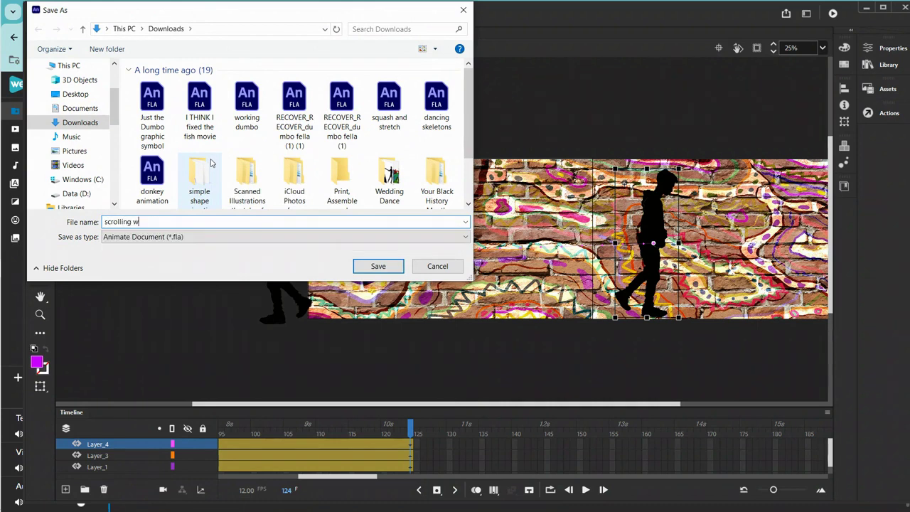
pyautogui.write('alk cycle')
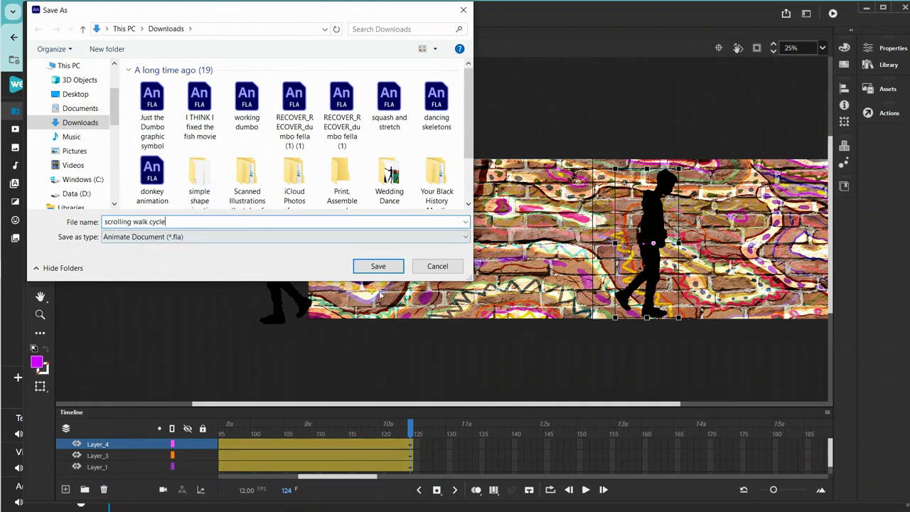
pyautogui.click(381, 268)
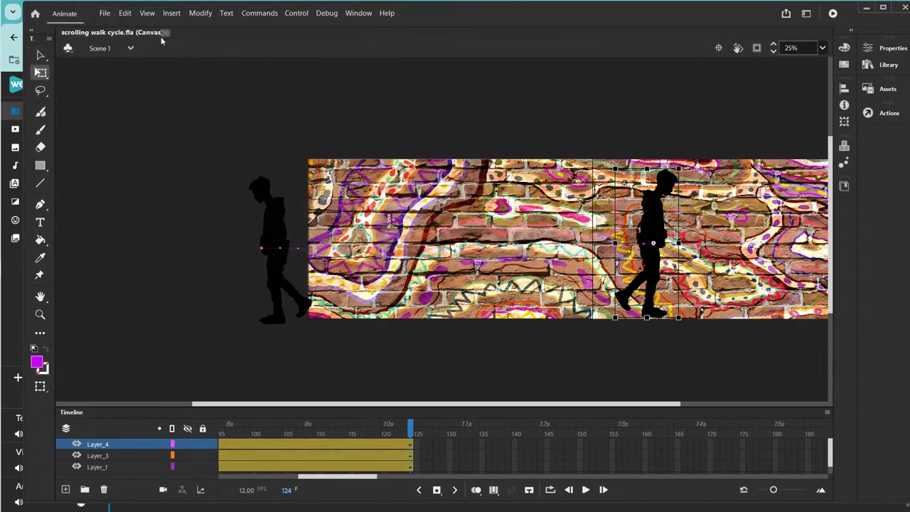
# Export the entire movie as a 1920 × 1080 H.264 video to Downloads with the Default (AME) preset, starting the render queue immediately.
pyautogui.click(105, 15)
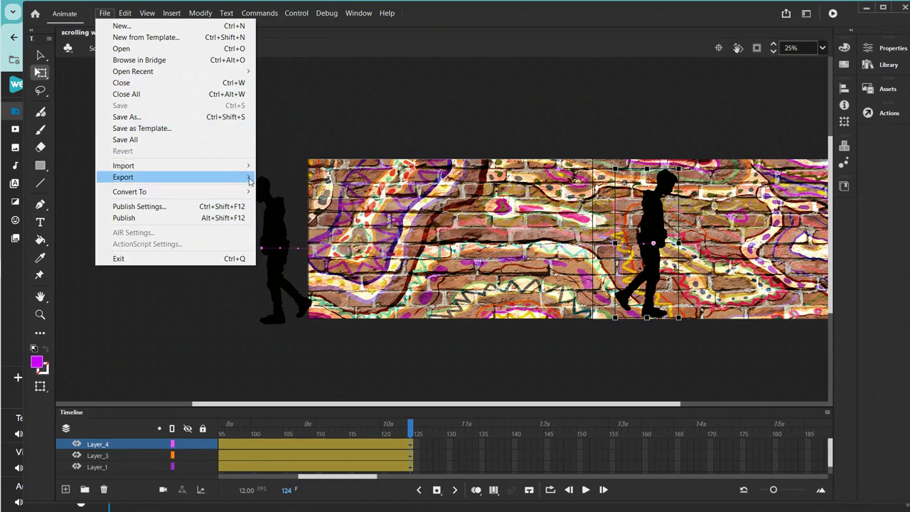
pyautogui.moveTo(249, 177)
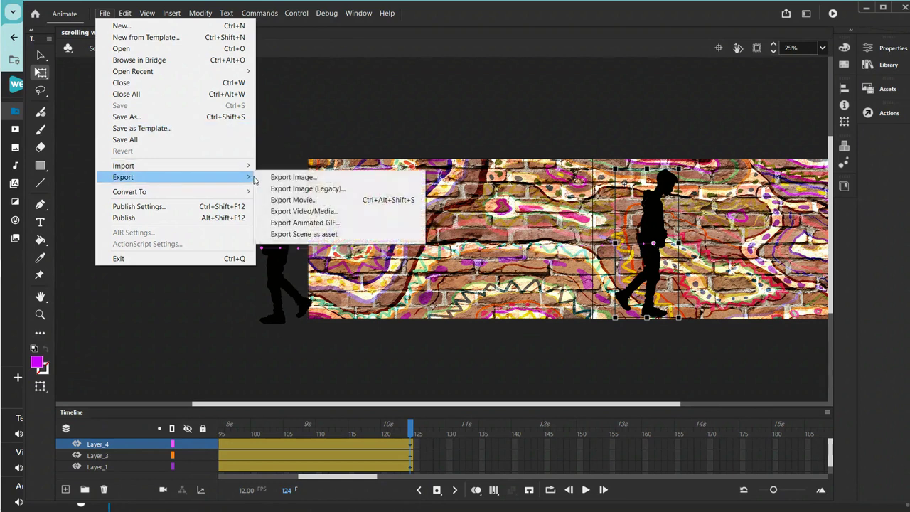
pyautogui.click(329, 213)
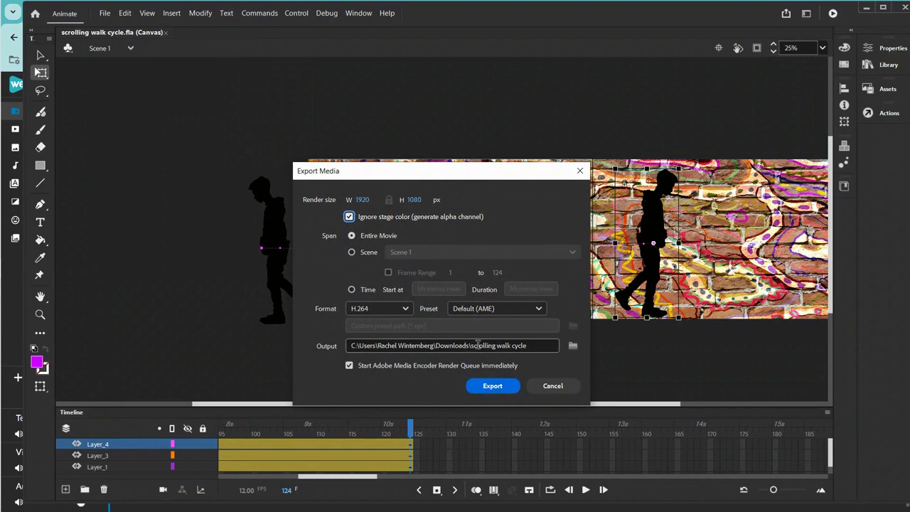
pyautogui.click(492, 385)
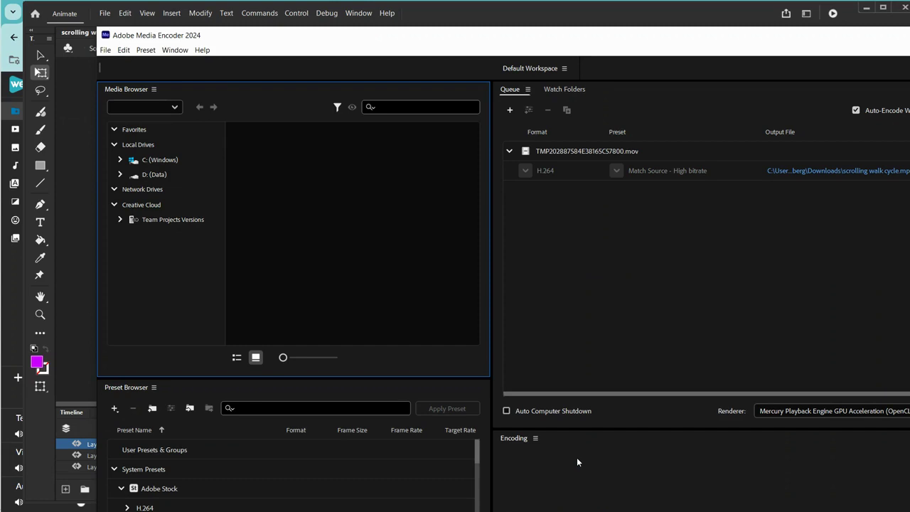
# Check the encoding status in Media Encoder, switch to File Explorer and play the exported "scrolling walk cycle" video from Downloads.
pyautogui.moveTo(523, 44); pyautogui.dragTo(471, 52)
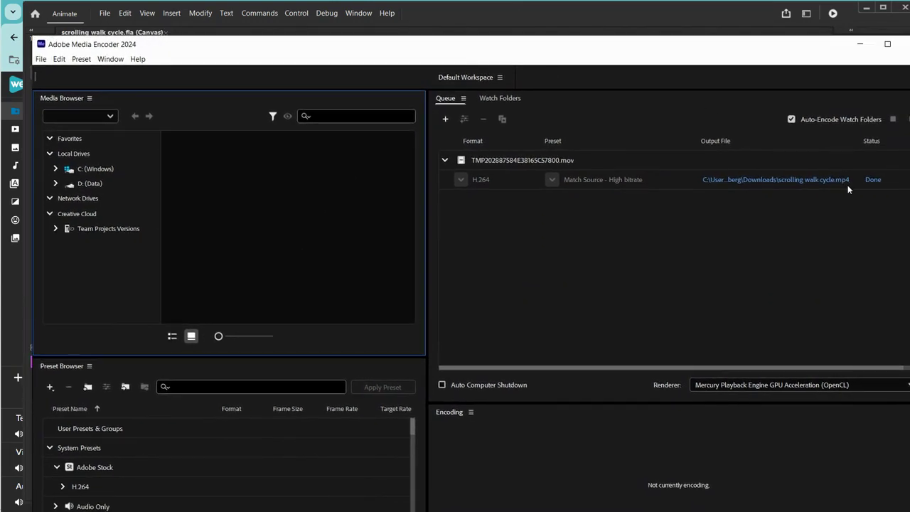
pyautogui.moveTo(2, 23)
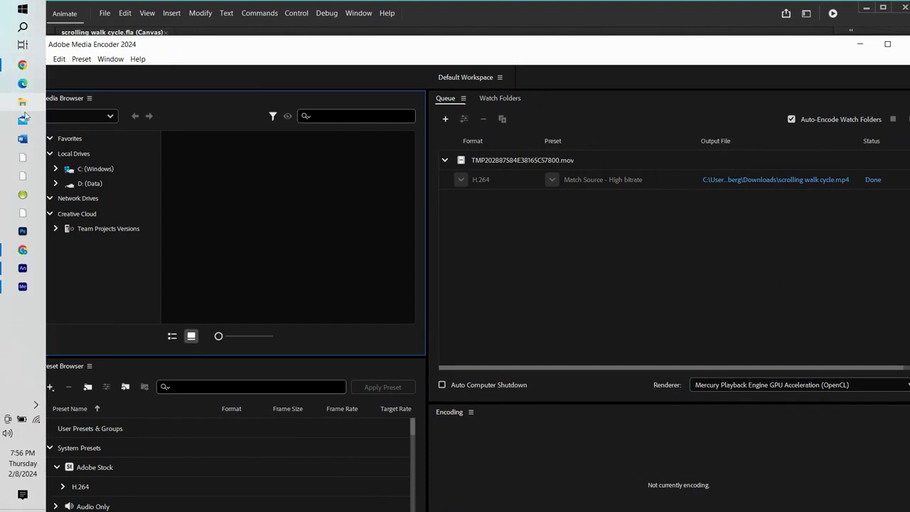
pyautogui.click(22, 106)
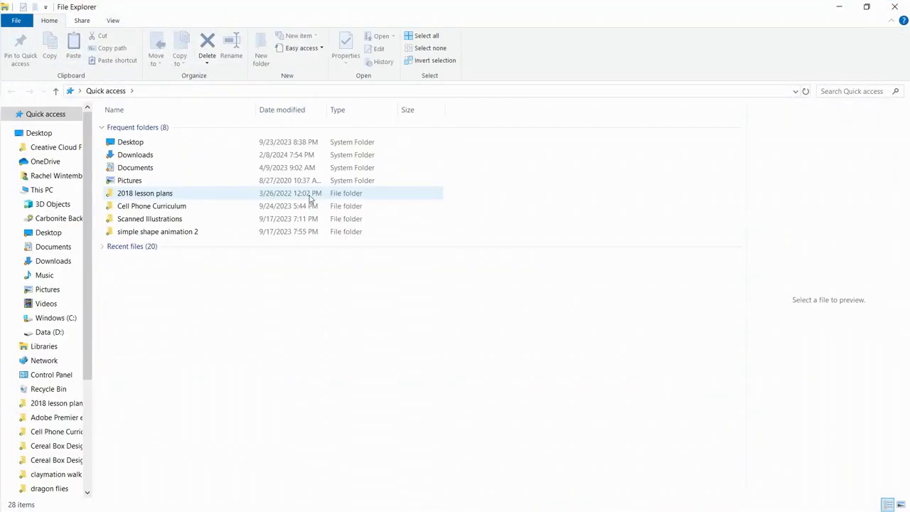
pyautogui.click(59, 264)
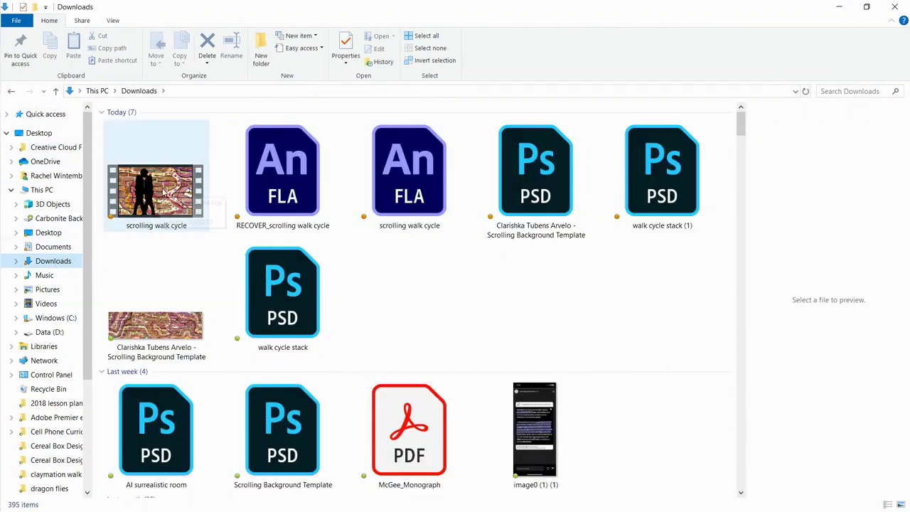
pyautogui.click(165, 194)
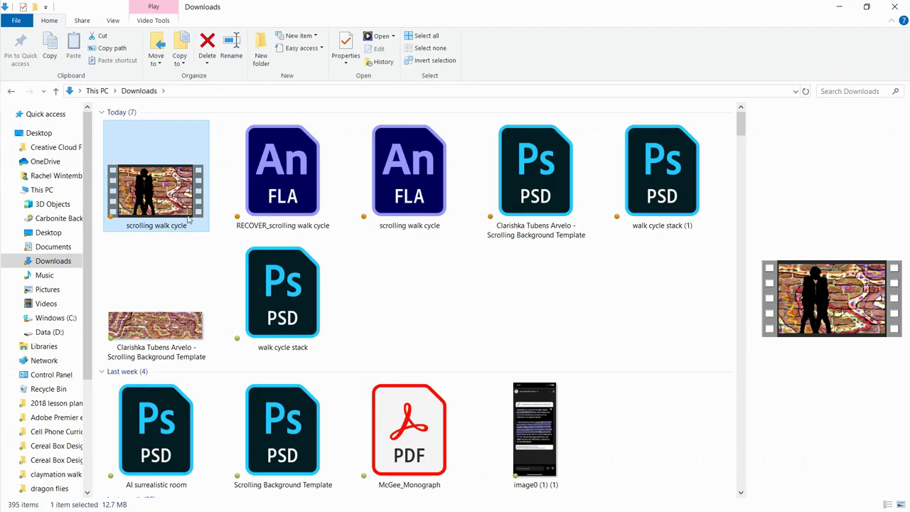
pyautogui.doubleClick(179, 202)
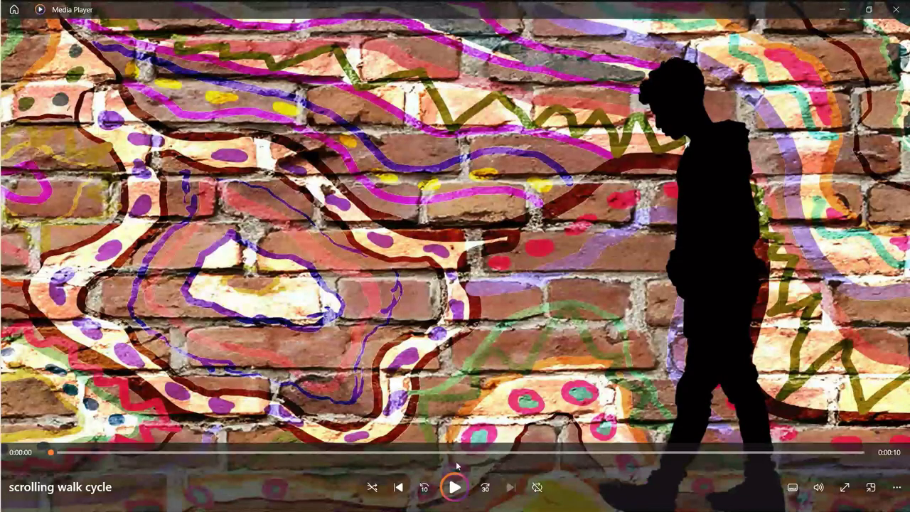
pyautogui.click(895, 9)
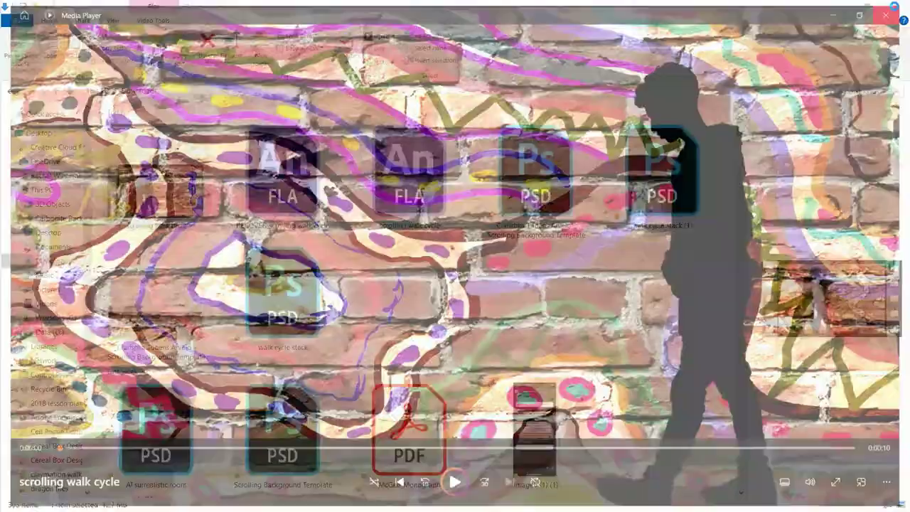